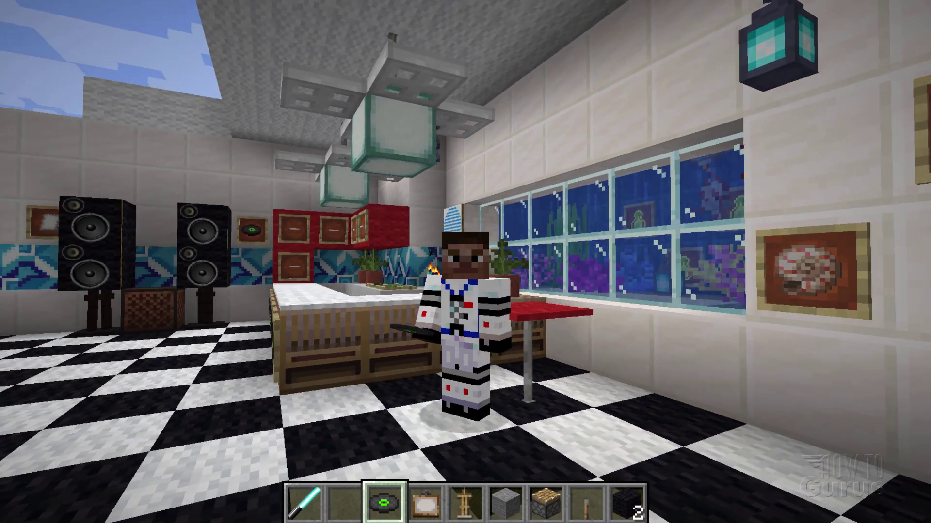
Step: Create an assets folder in C:\Packs with a minecraft folder inside it
{"action": "key", "text": "F1"}
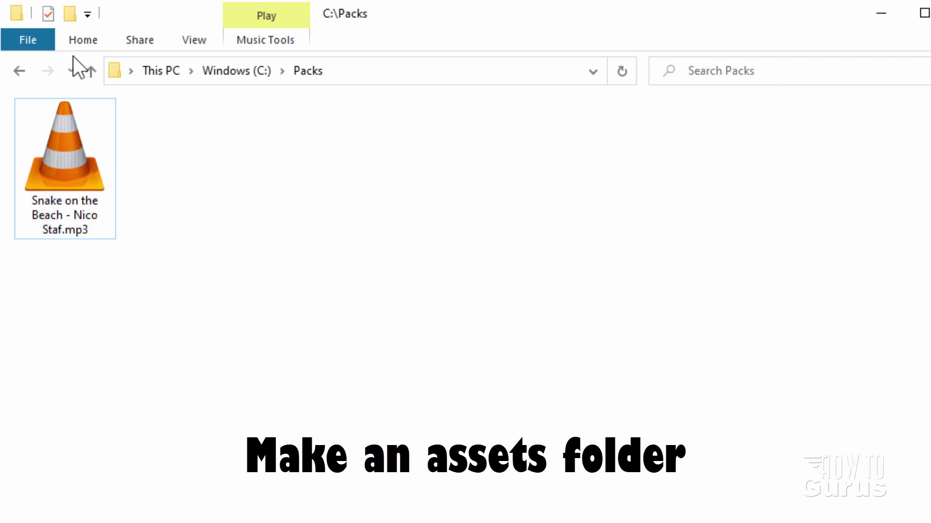
{"action": "left_click", "coordinate": [72, 17]}
{"action": "type", "text": "a"}
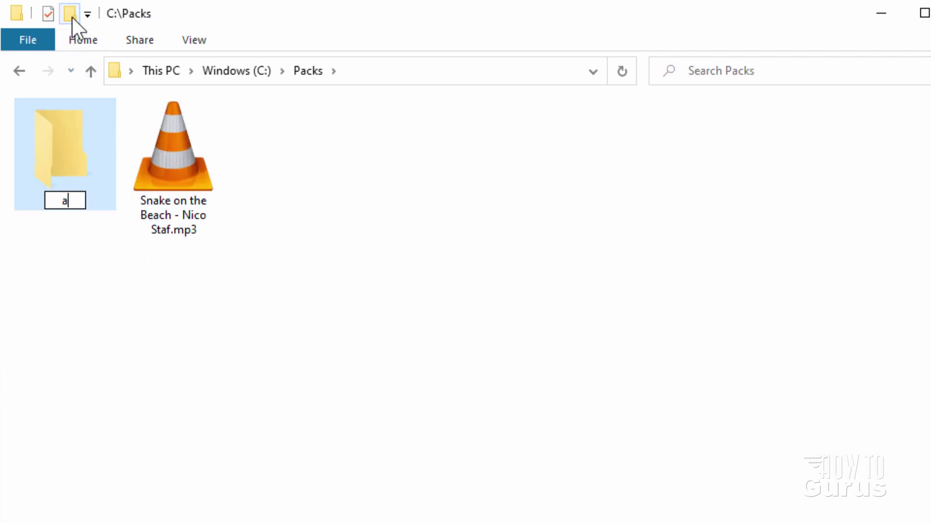
{"action": "type", "text": "ssets"}
{"action": "key", "text": "Return"}
{"action": "double_click", "coordinate": [56, 161]}
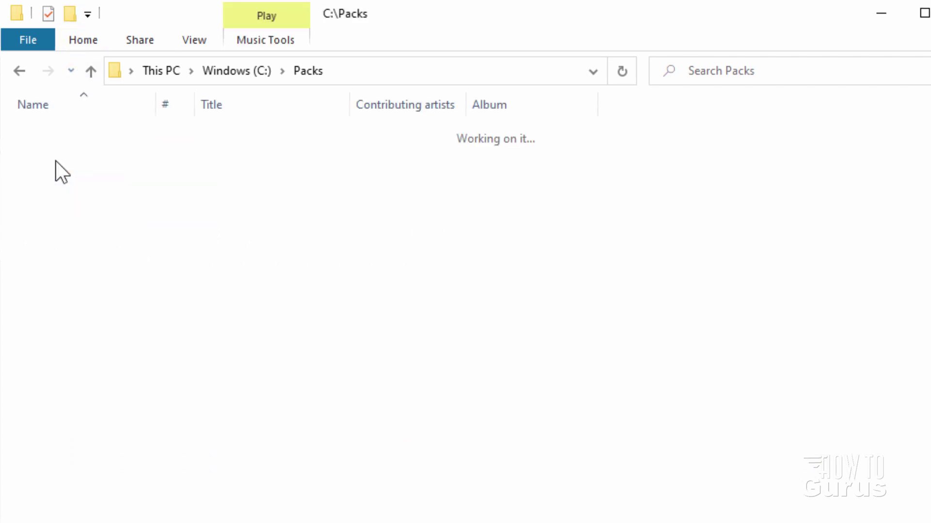
{"action": "left_click", "coordinate": [71, 15]}
{"action": "type", "text": "min"}
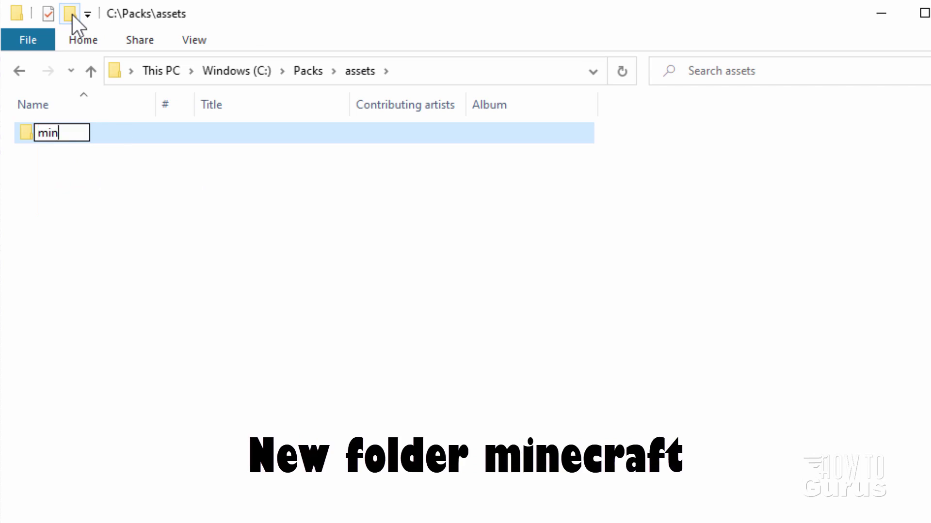
{"action": "type", "text": "ecraft"}
{"action": "key", "text": "Return"}
{"action": "double_click", "coordinate": [28, 134]}
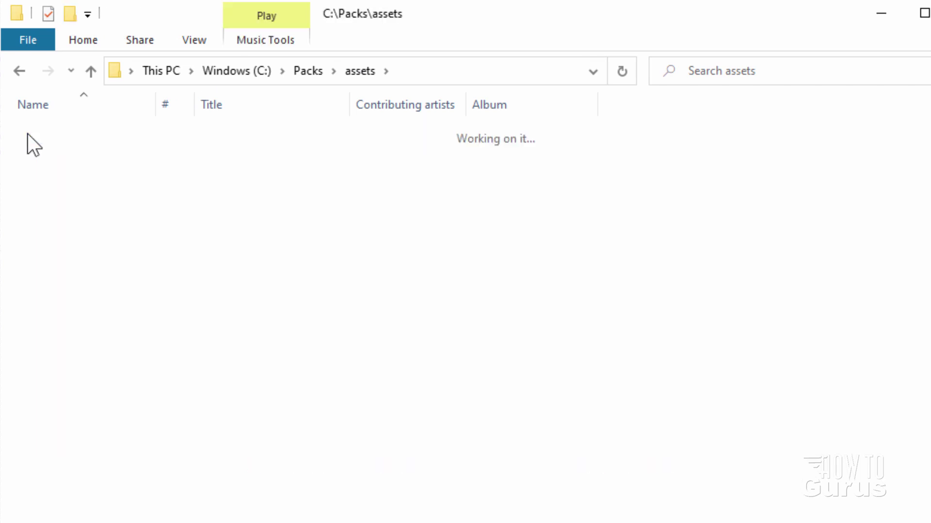
Step: Create a sounds folder inside minecraft and a records folder inside sounds
{"action": "left_click", "coordinate": [71, 15]}
{"action": "type", "text": "sounds"}
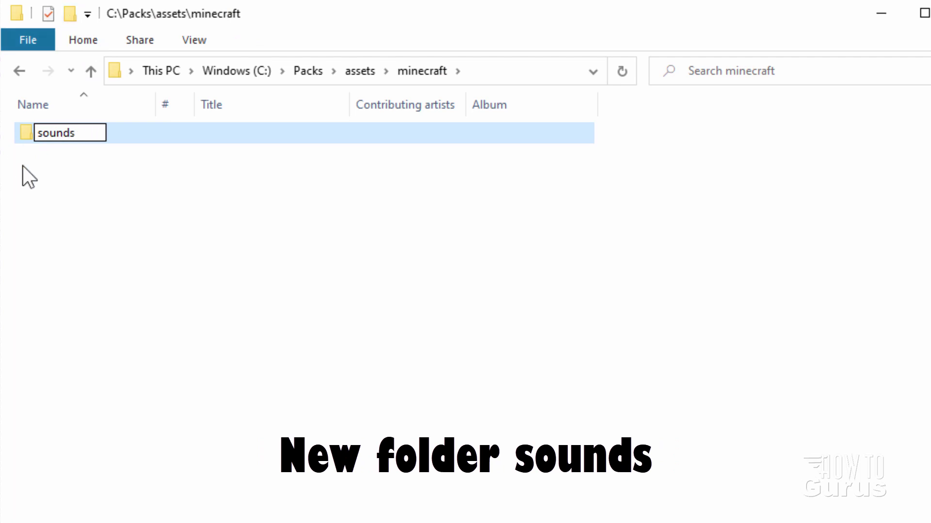
{"action": "key", "text": "Return"}
{"action": "double_click", "coordinate": [45, 128]}
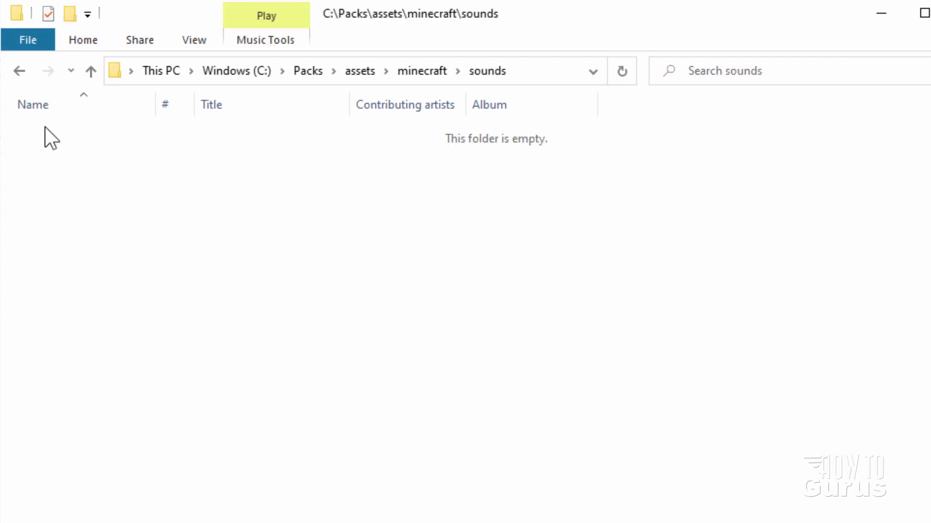
{"action": "left_click", "coordinate": [71, 16]}
{"action": "type", "text": "re"}
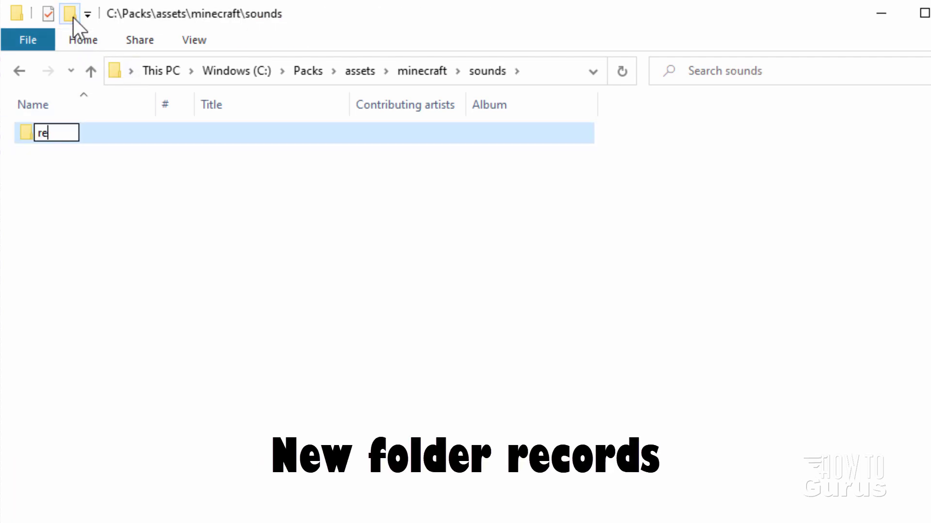
{"action": "type", "text": "cords"}
{"action": "left_click", "coordinate": [60, 151]}
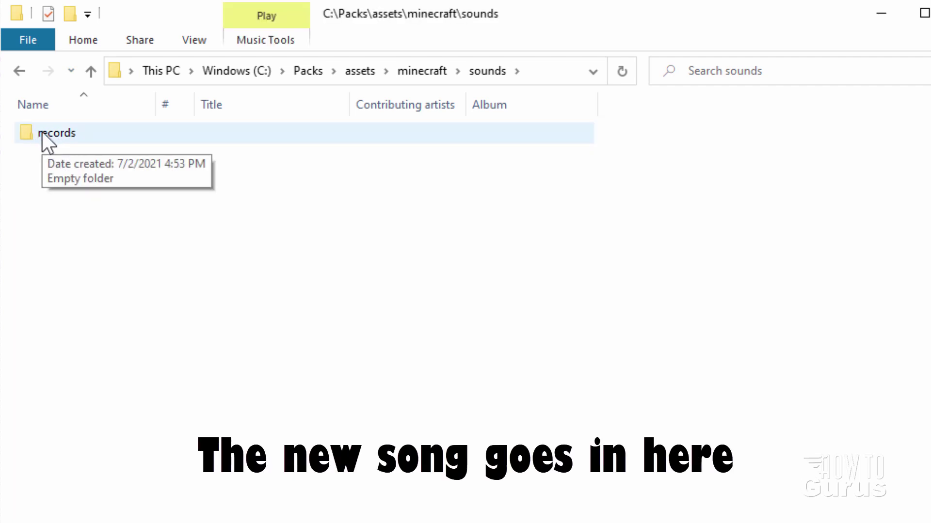
Step: Copy Snake on the Beach - Nico Staf.mp3 from the C:\Packs folder
{"action": "left_click", "coordinate": [321, 72]}
{"action": "left_click", "coordinate": [175, 159]}
{"action": "right_click", "coordinate": [173, 144]}
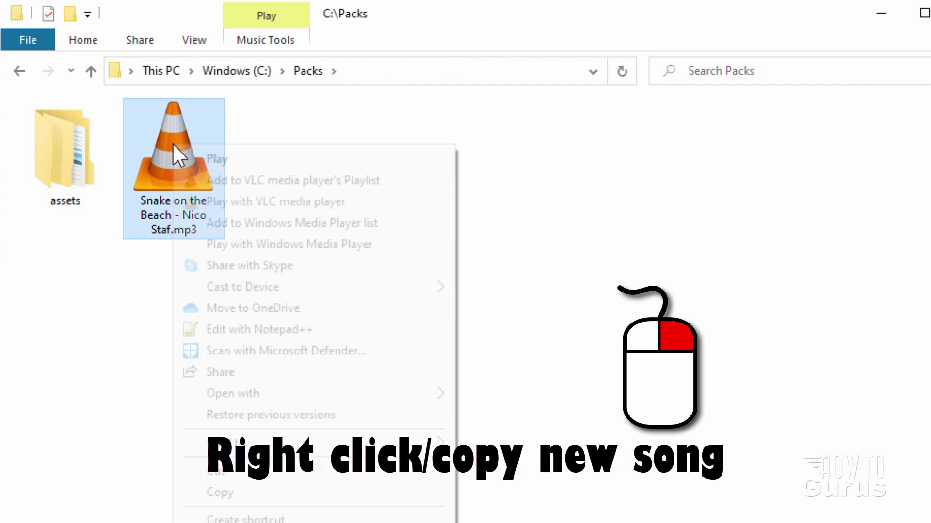
{"action": "left_click", "coordinate": [230, 489]}
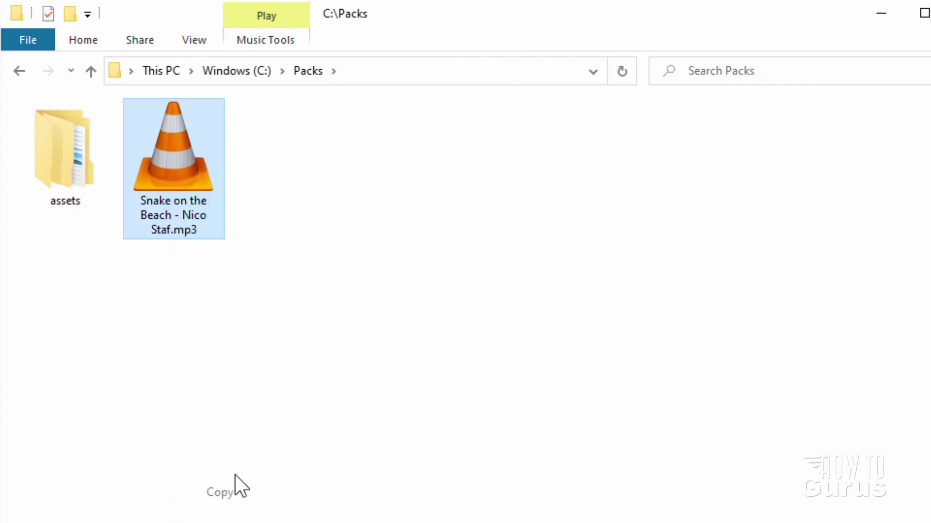
Step: Paste the song into assets\minecraft\sounds\records
{"action": "double_click", "coordinate": [51, 128]}
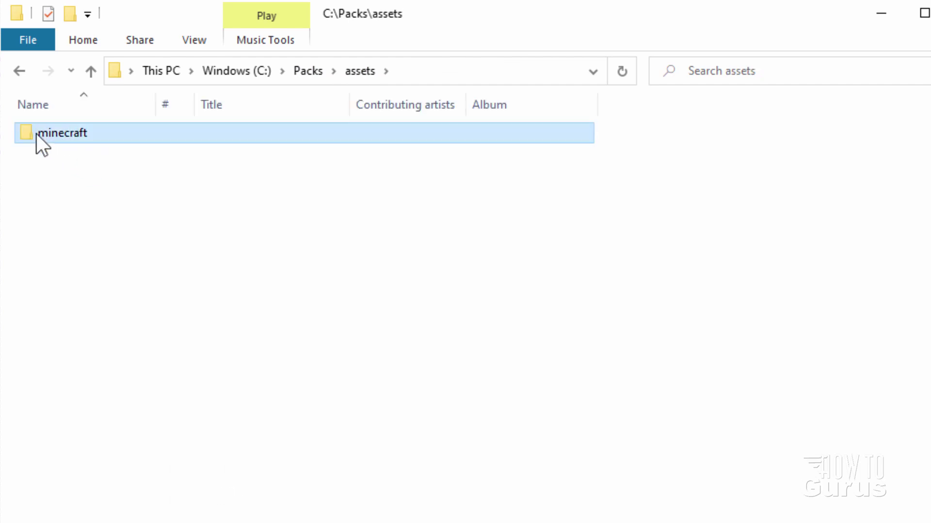
{"action": "double_click", "coordinate": [37, 132]}
{"action": "double_click", "coordinate": [37, 130]}
{"action": "double_click", "coordinate": [37, 131]}
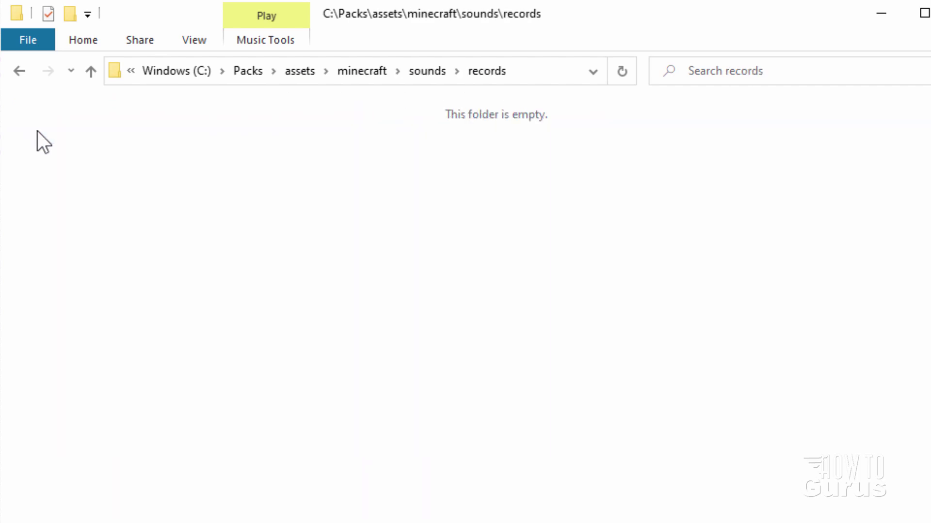
{"action": "right_click", "coordinate": [89, 148]}
{"action": "left_click", "coordinate": [156, 284]}
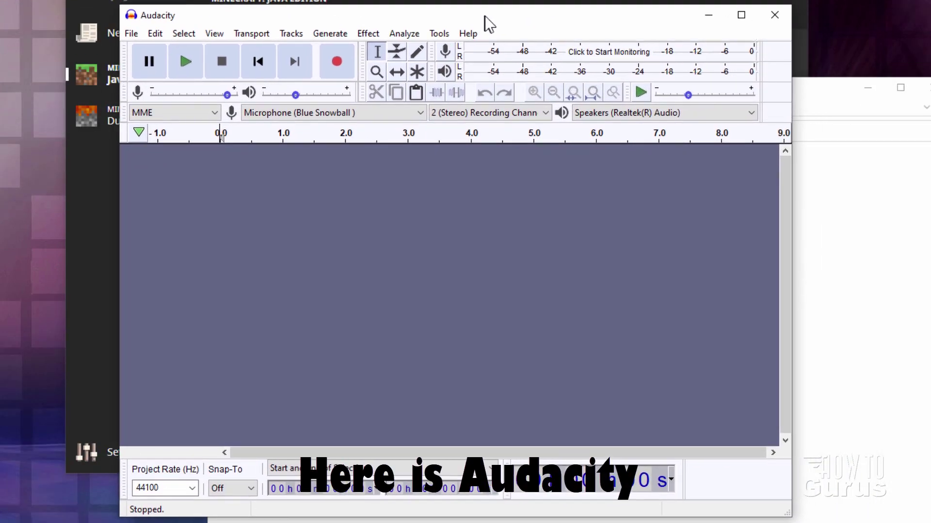
Step: Import Snake on the Beach - Nico Staf.mp3 into Audacity by dragging it from Explorer
{"action": "left_click_drag", "start_coordinate": [485, 16], "coordinate": [482, 17]}
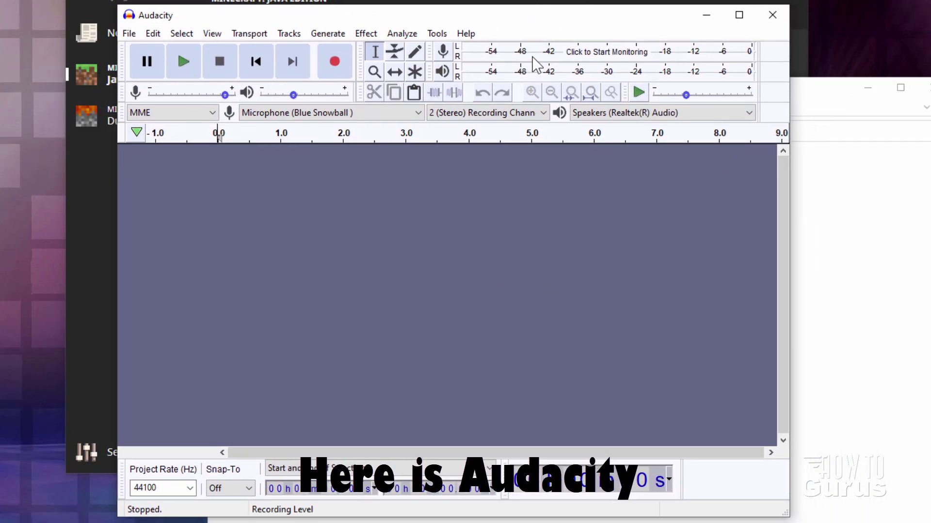
{"action": "left_click", "coordinate": [808, 104]}
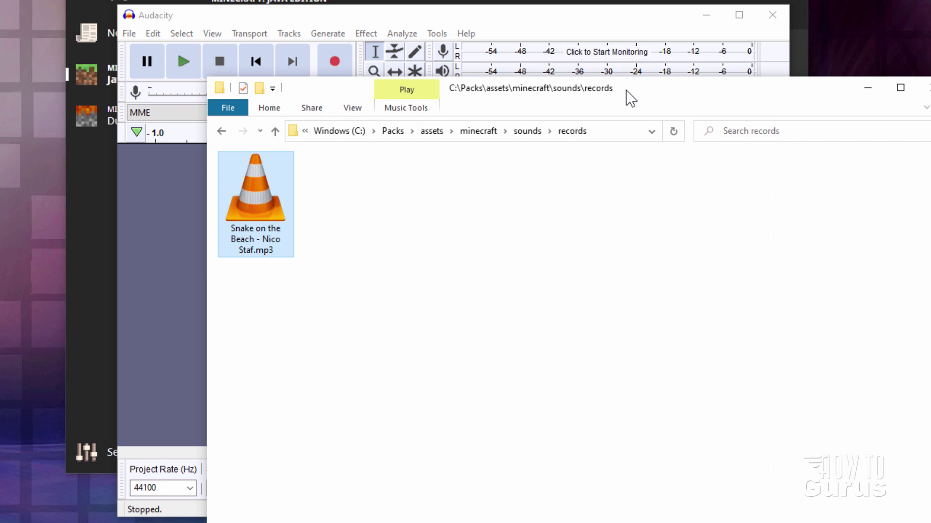
{"action": "left_click_drag", "start_coordinate": [630, 99], "coordinate": [883, 104]}
{"action": "left_click_drag", "start_coordinate": [490, 213], "coordinate": [124, 31]}
{"action": "left_click", "coordinate": [125, 31]}
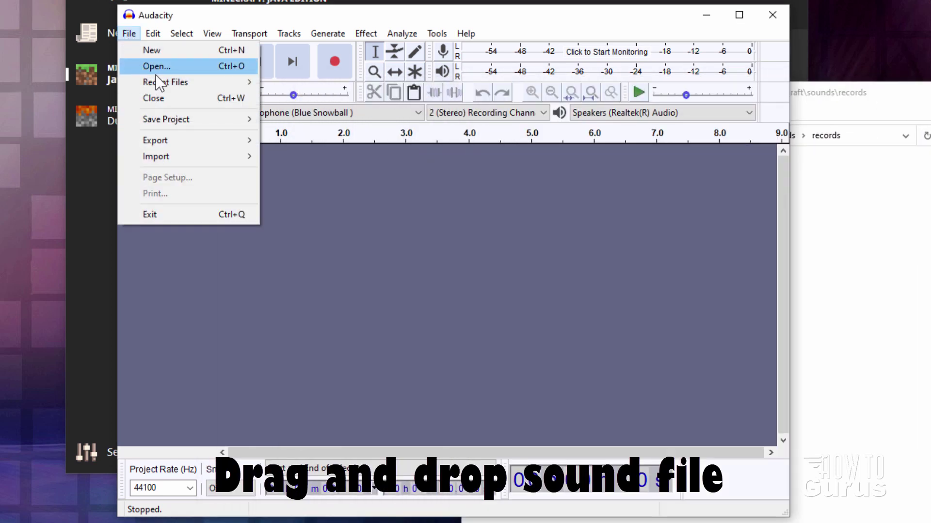
{"action": "left_click", "coordinate": [903, 151]}
{"action": "left_click_drag", "start_coordinate": [505, 213], "coordinate": [378, 240]}
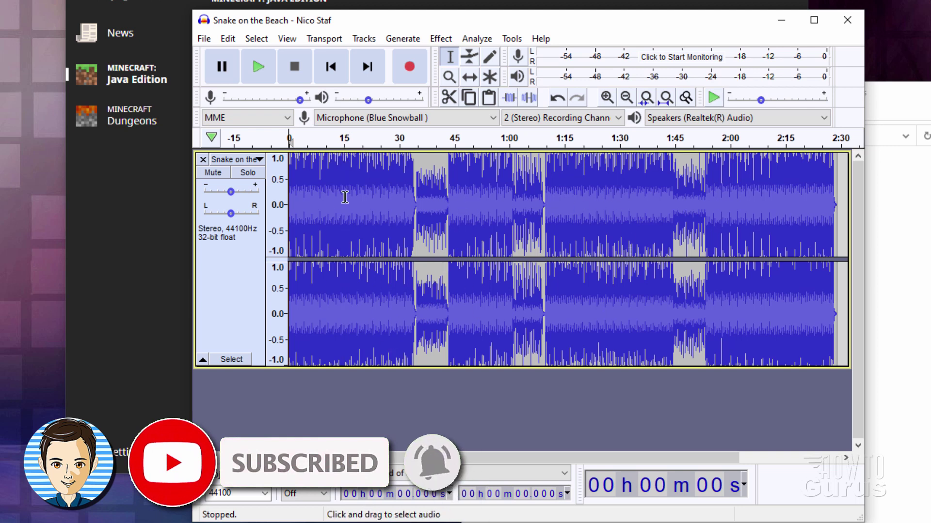
Step: Mix the stereo track down to mono via Tracks > Mix
{"action": "left_click", "coordinate": [364, 38]}
{"action": "mouse_move", "coordinate": [385, 73]}
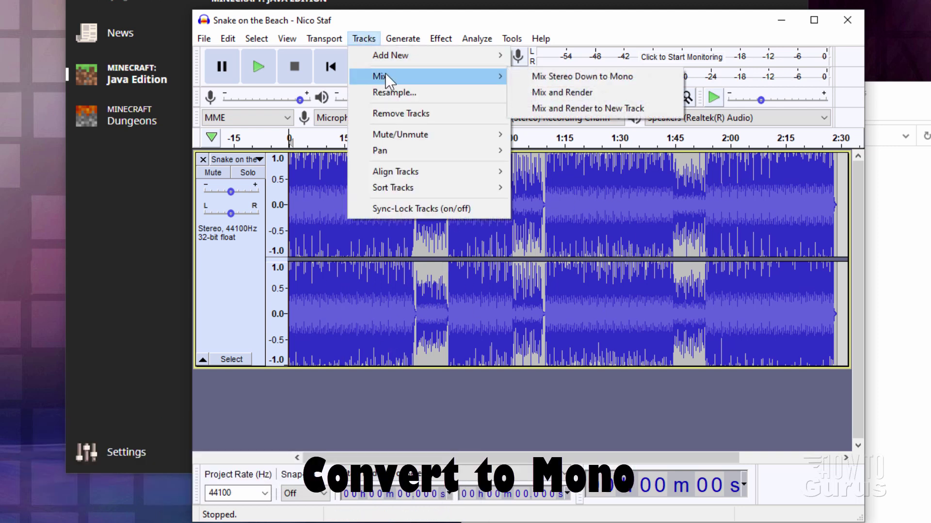
{"action": "left_click", "coordinate": [629, 86]}
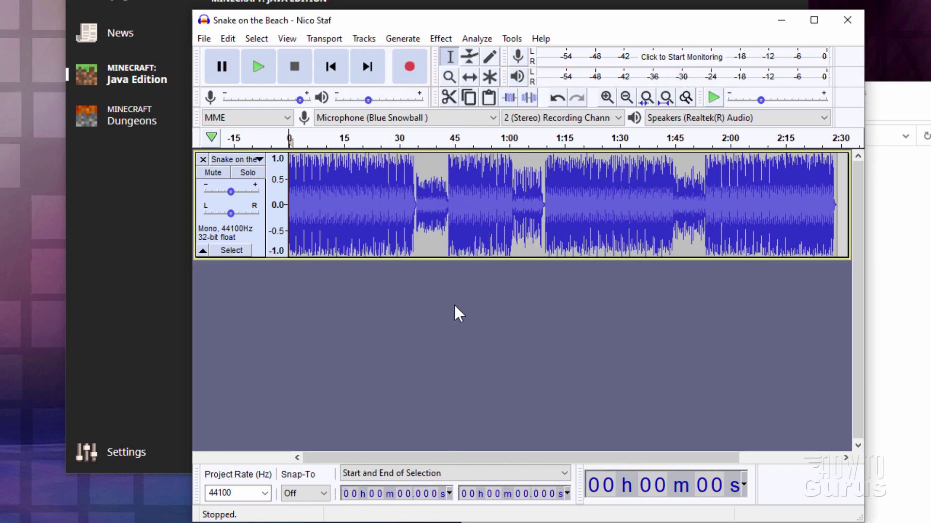
Step: Start exporting the song from Audacity as an OGG file
{"action": "left_click", "coordinate": [205, 39]}
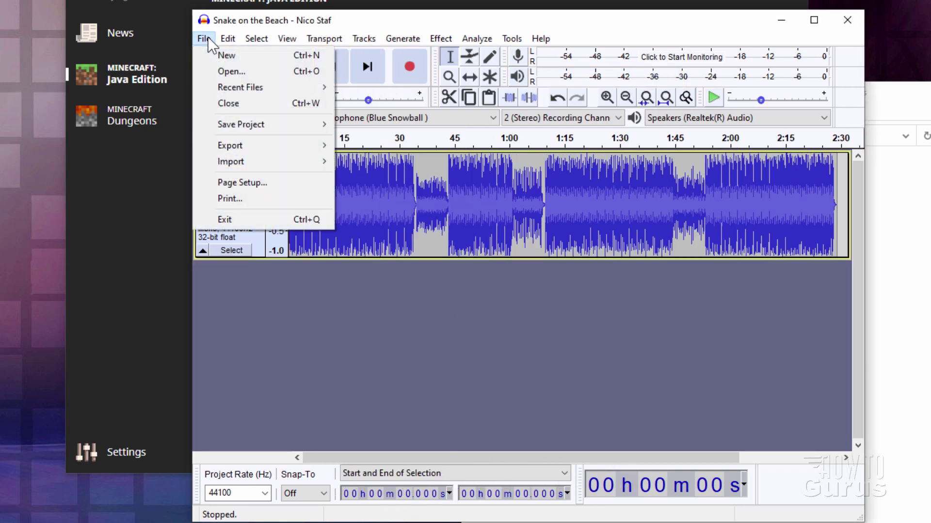
{"action": "mouse_move", "coordinate": [242, 145]}
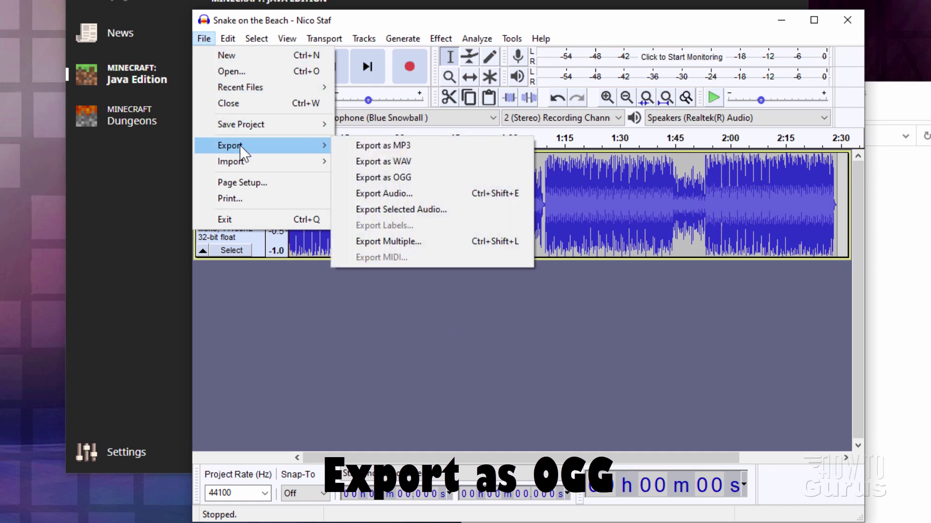
{"action": "left_click", "coordinate": [419, 177]}
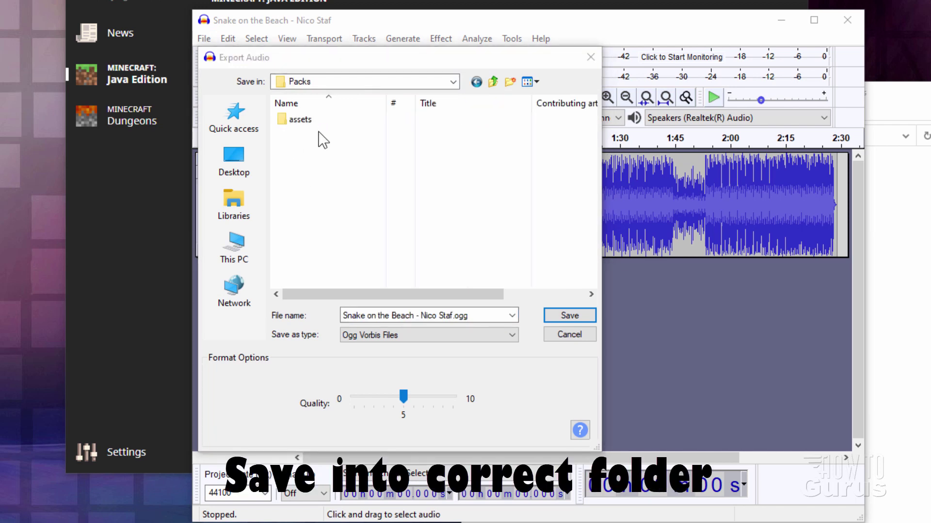
Step: Save the Ogg export into assets\minecraft\sounds\records, accepting the default metadata tags
{"action": "double_click", "coordinate": [286, 121]}
{"action": "double_click", "coordinate": [286, 121]}
{"action": "double_click", "coordinate": [285, 120]}
{"action": "left_click", "coordinate": [286, 121]}
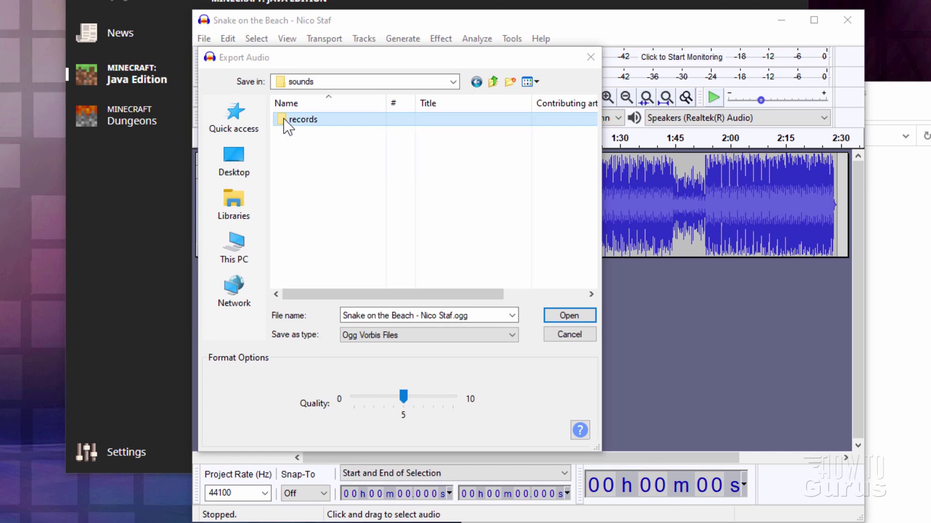
{"action": "double_click", "coordinate": [284, 121]}
{"action": "left_click", "coordinate": [569, 316]}
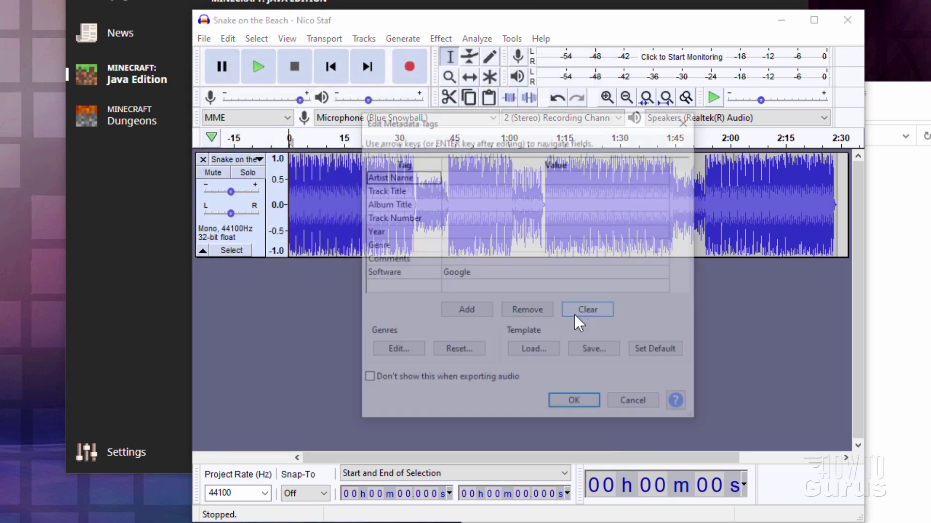
{"action": "left_click", "coordinate": [581, 403]}
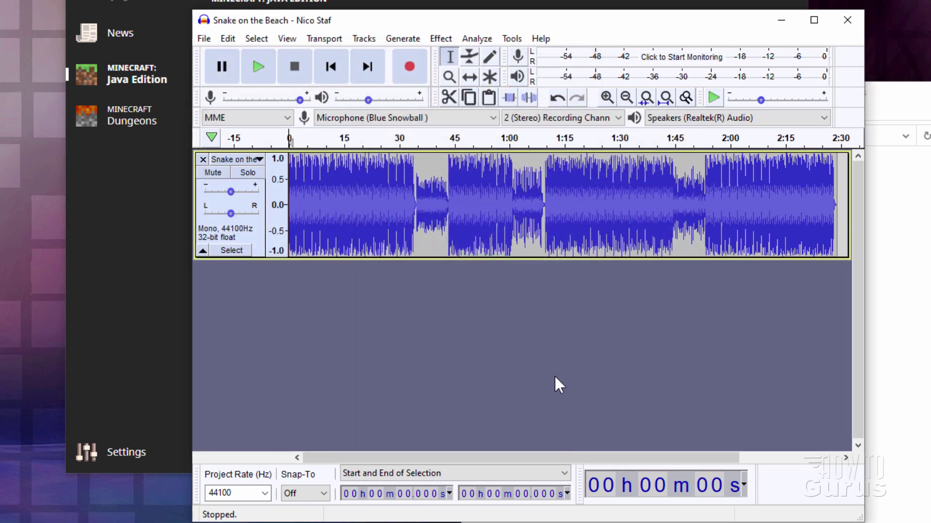
{"action": "left_click", "coordinate": [872, 181]}
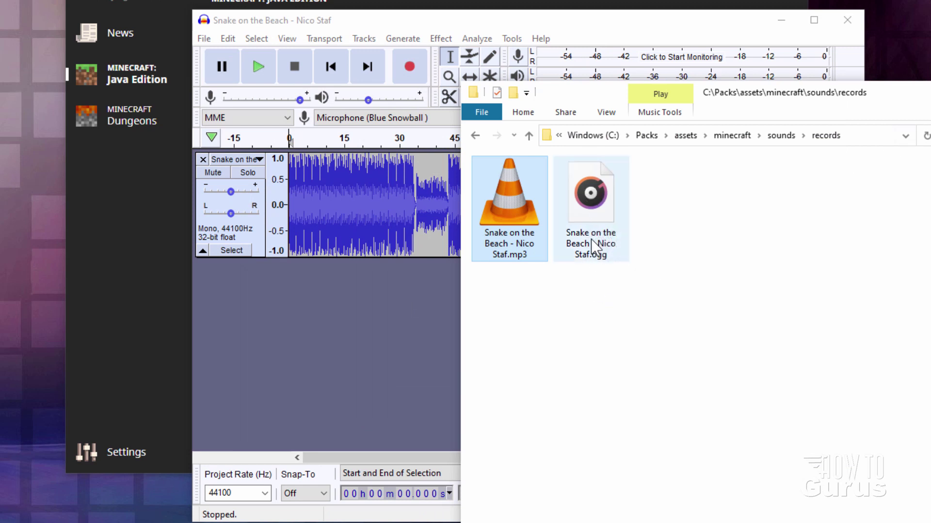
Step: Close Audacity, answering its save prompt
{"action": "left_click", "coordinate": [624, 32]}
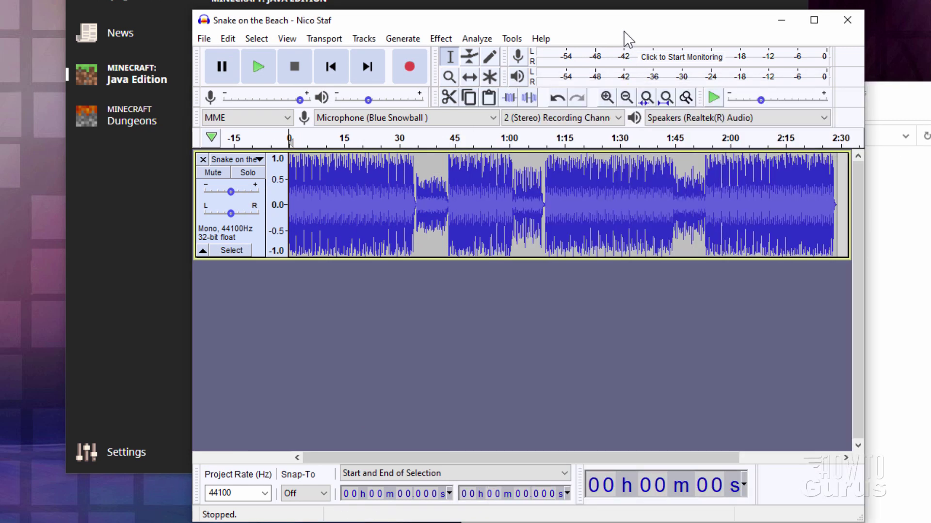
{"action": "left_click", "coordinate": [846, 20]}
{"action": "left_click", "coordinate": [554, 268]}
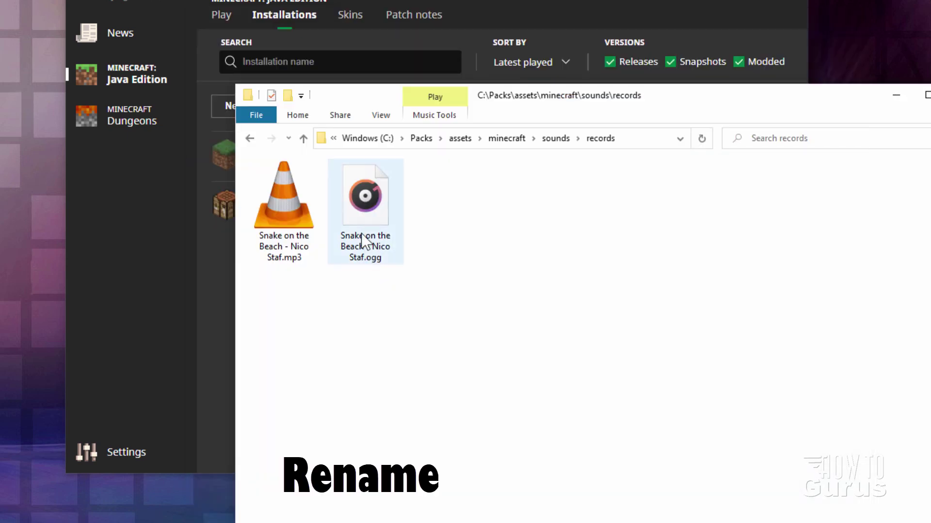
Step: Rename the exported Ogg file in records to cat.ogg
{"action": "left_click", "coordinate": [370, 257]}
{"action": "left_click", "coordinate": [362, 260]}
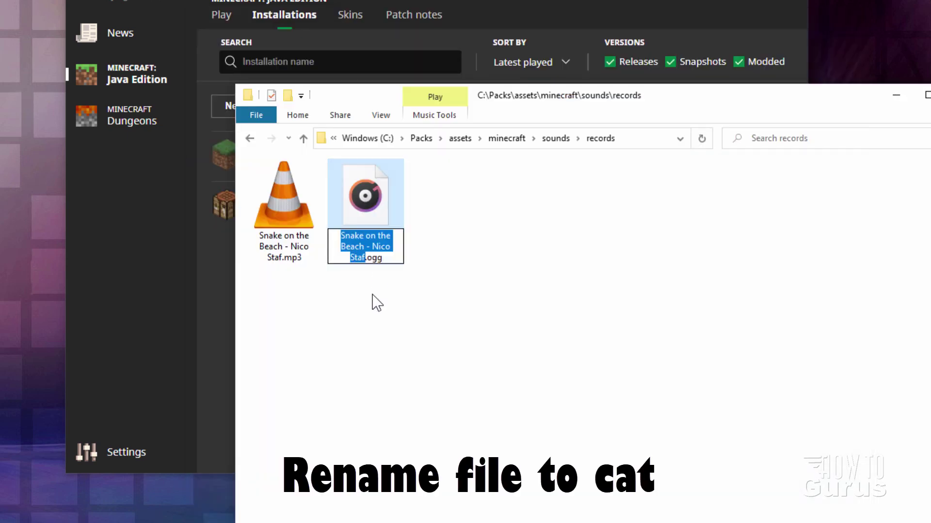
{"action": "type", "text": "cat"}
{"action": "key", "text": "Return"}
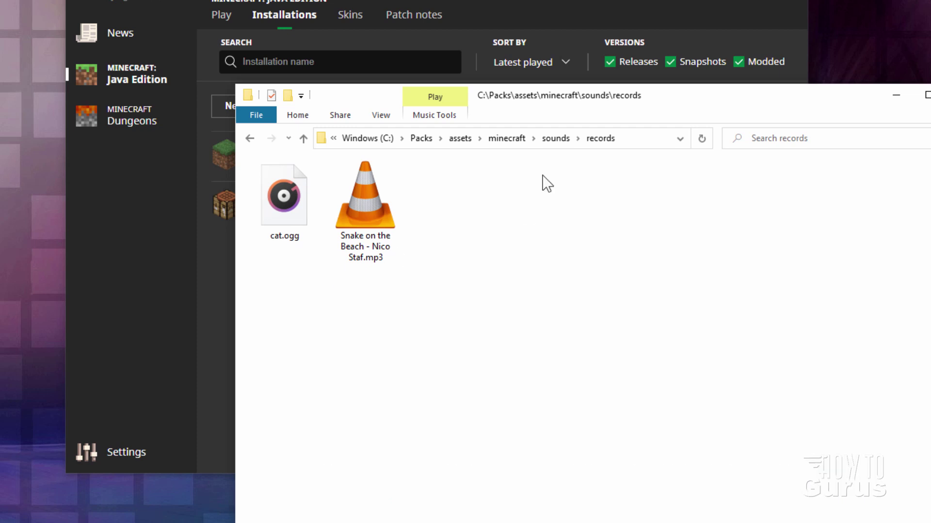
Step: Copy 1.17.jar from the launcher's versions\1.17 folder into C:\Packs
{"action": "left_click", "coordinate": [565, 15]}
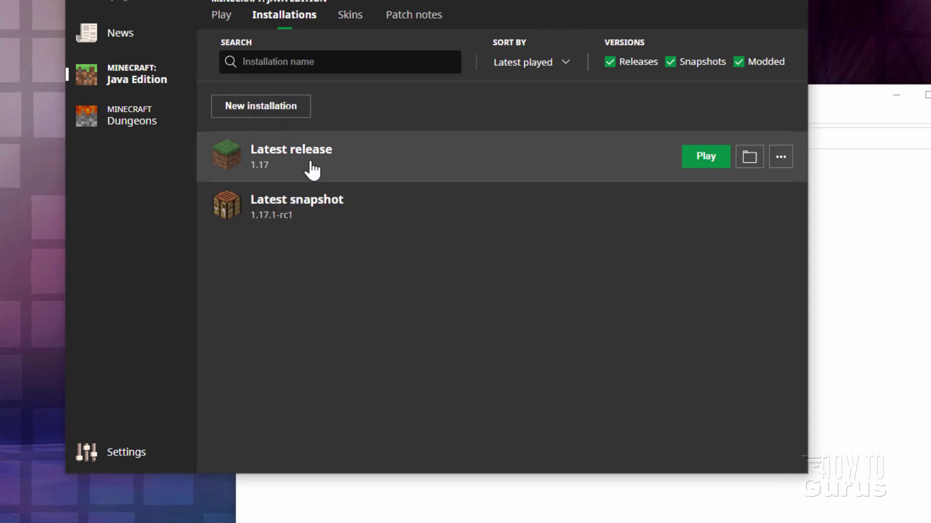
{"action": "left_click", "coordinate": [746, 160]}
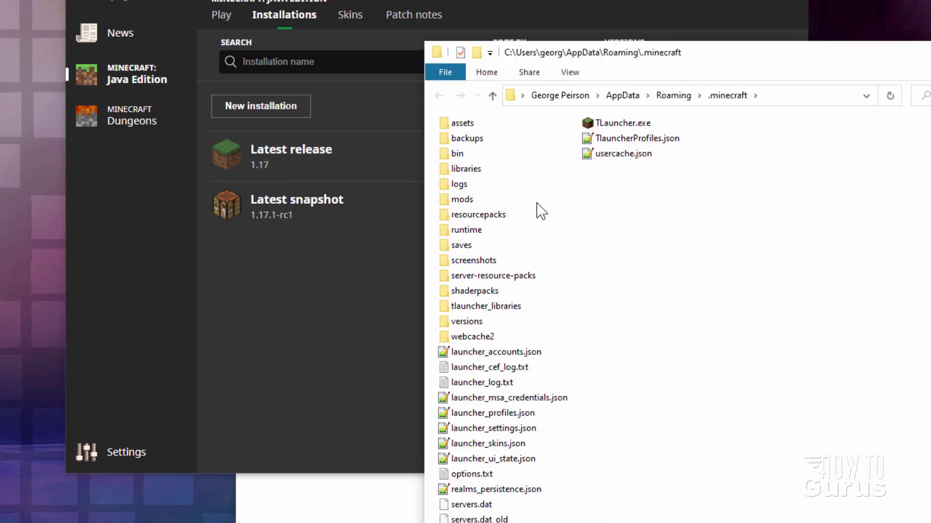
{"action": "double_click", "coordinate": [465, 321]}
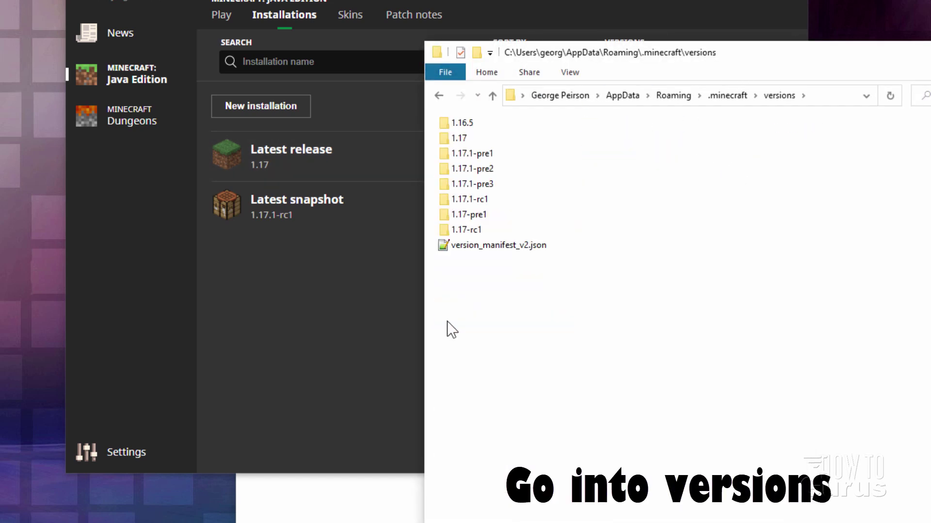
{"action": "double_click", "coordinate": [456, 138]}
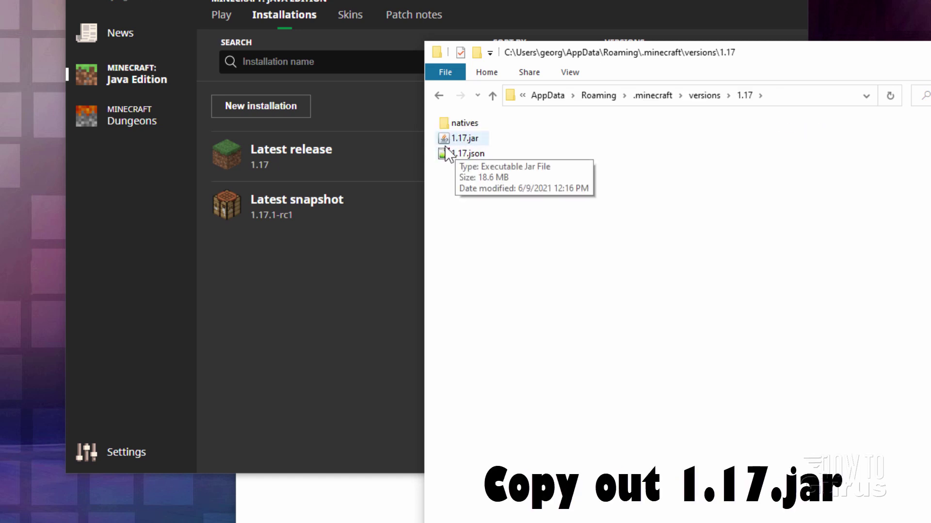
{"action": "left_click", "coordinate": [361, 522]}
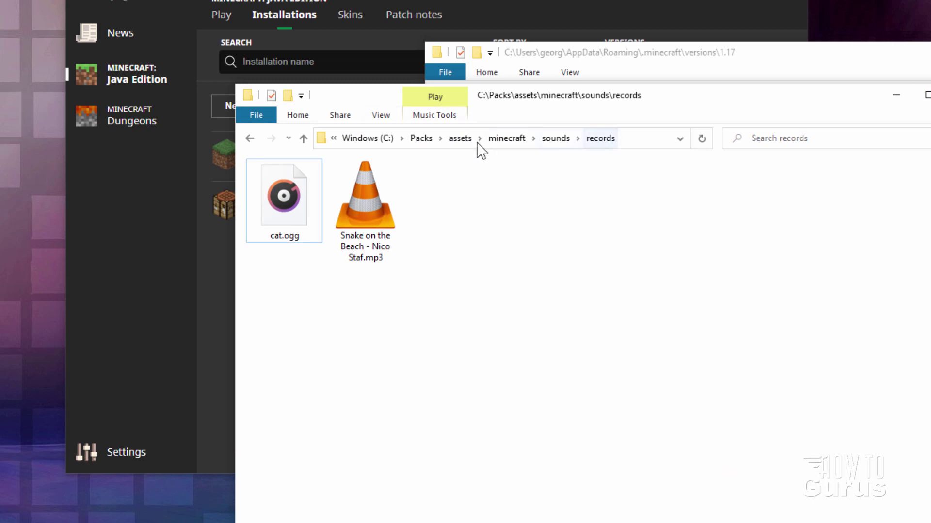
{"action": "left_click", "coordinate": [422, 139]}
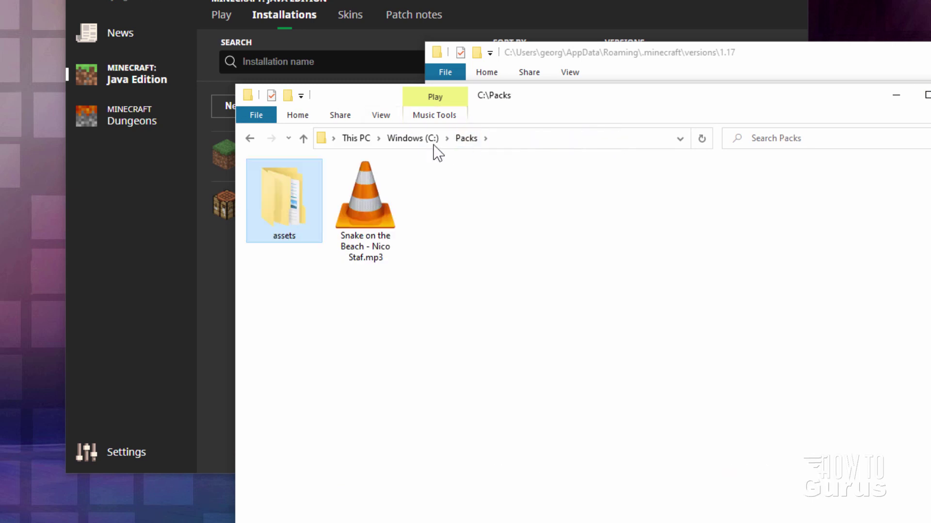
{"action": "left_click", "coordinate": [688, 76]}
{"action": "left_click_drag", "start_coordinate": [462, 139], "coordinate": [307, 347]}
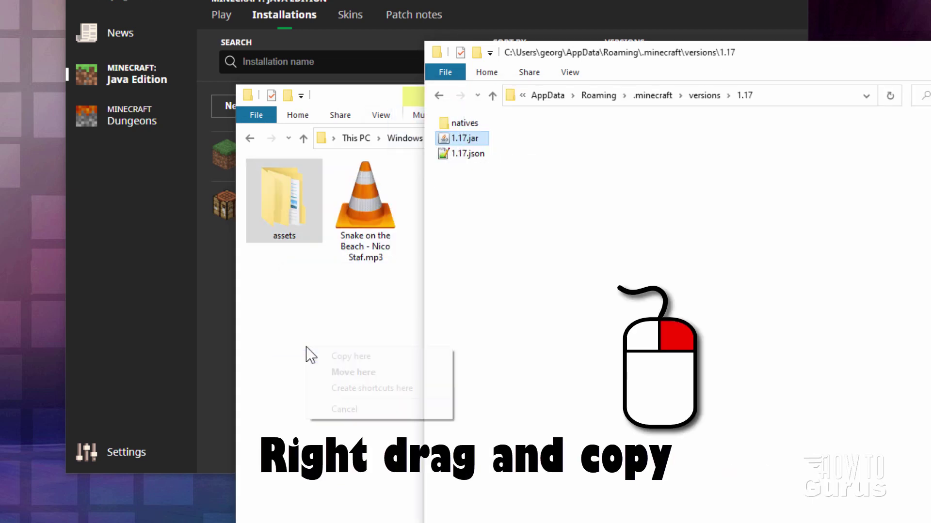
{"action": "left_click", "coordinate": [322, 355]}
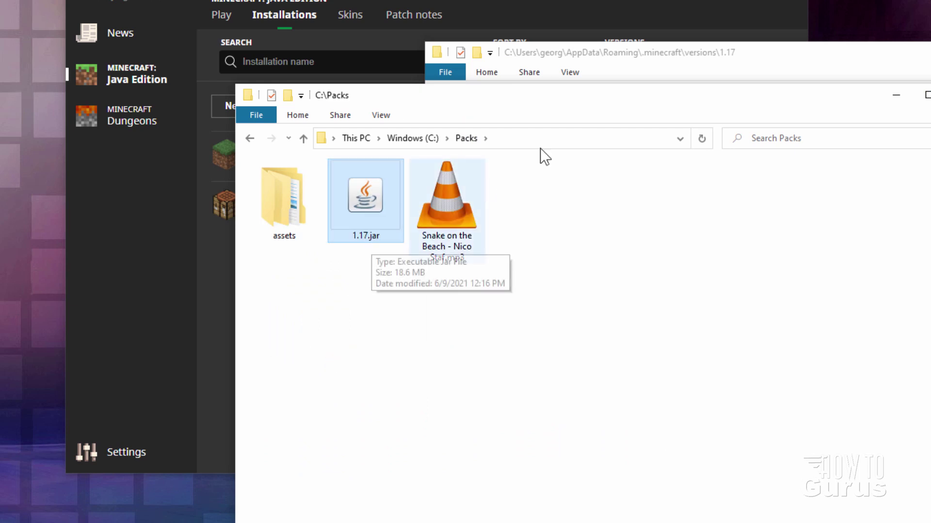
Step: Rename the copied 1.17.jar to 1.17.zip, confirming the extension change
{"action": "left_click", "coordinate": [815, 58]}
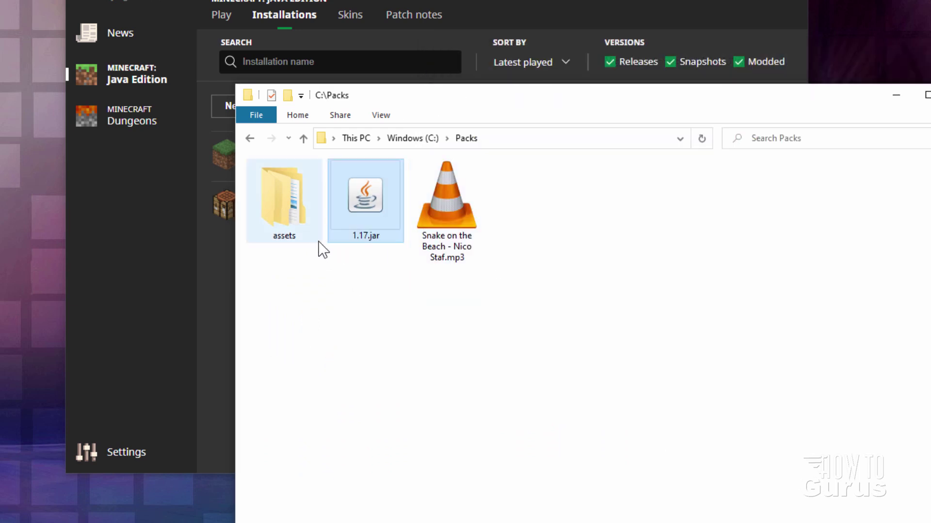
{"action": "left_click", "coordinate": [369, 240]}
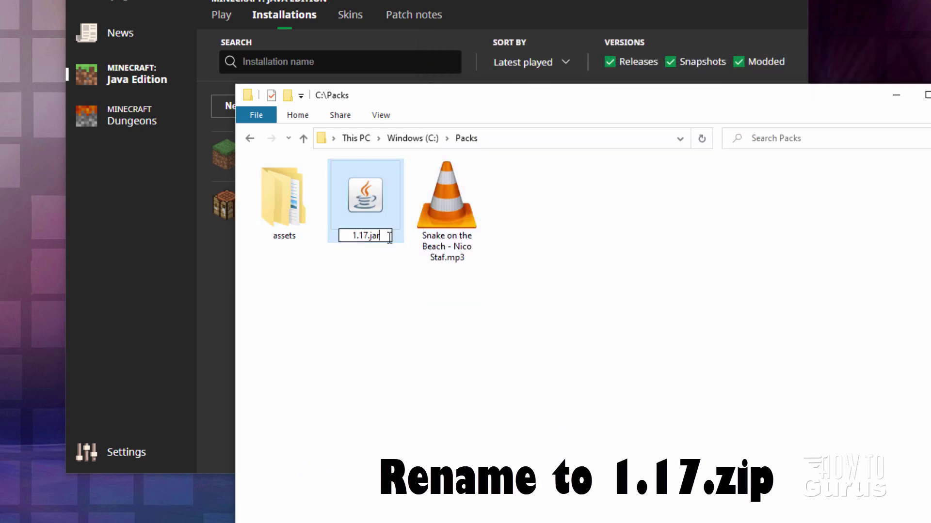
{"action": "type", "text": ".zip"}
{"action": "key", "text": "Return"}
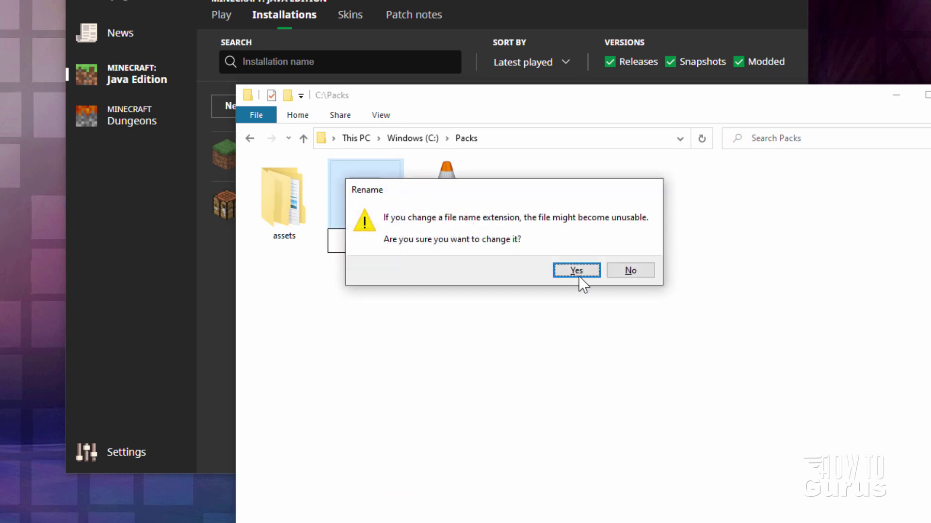
{"action": "left_click", "coordinate": [579, 270]}
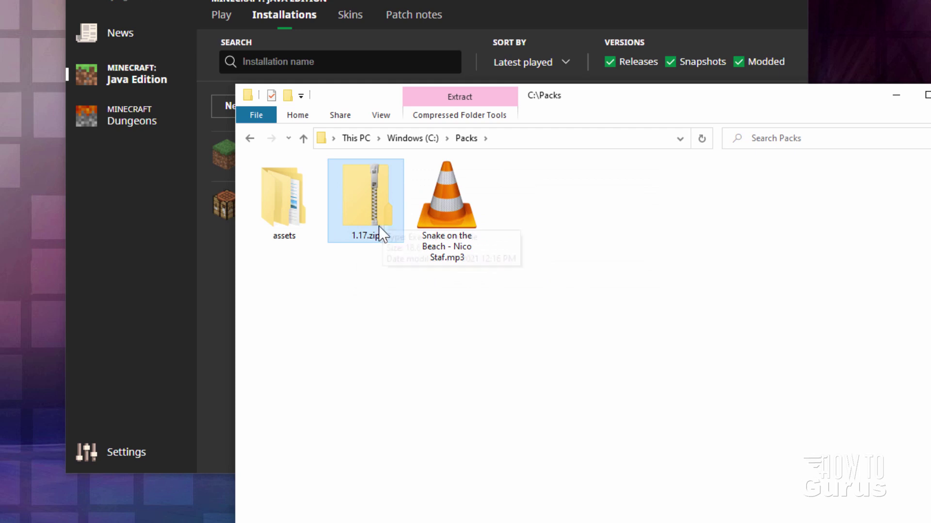
Step: Open 1.17.zip in a new window at assets\minecraft and move it beside Packs
{"action": "right_click", "coordinate": [354, 209]}
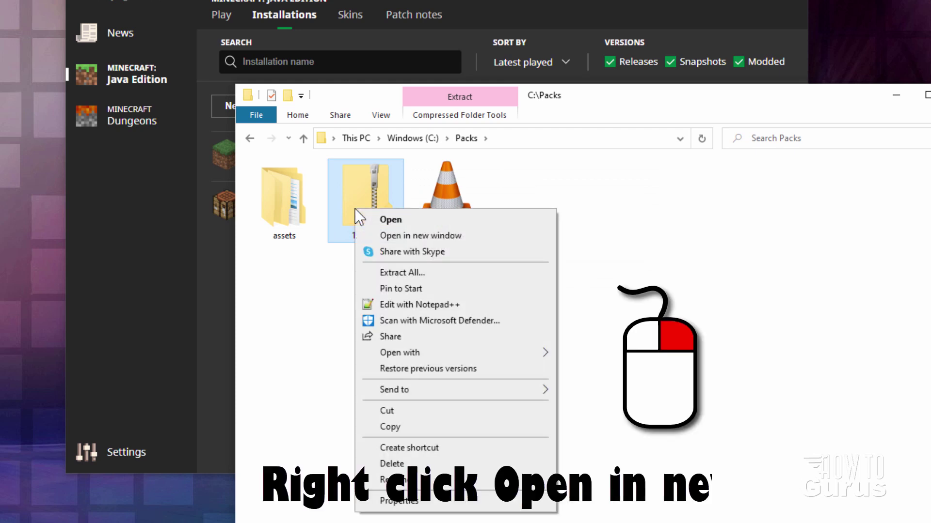
{"action": "left_click", "coordinate": [419, 236]}
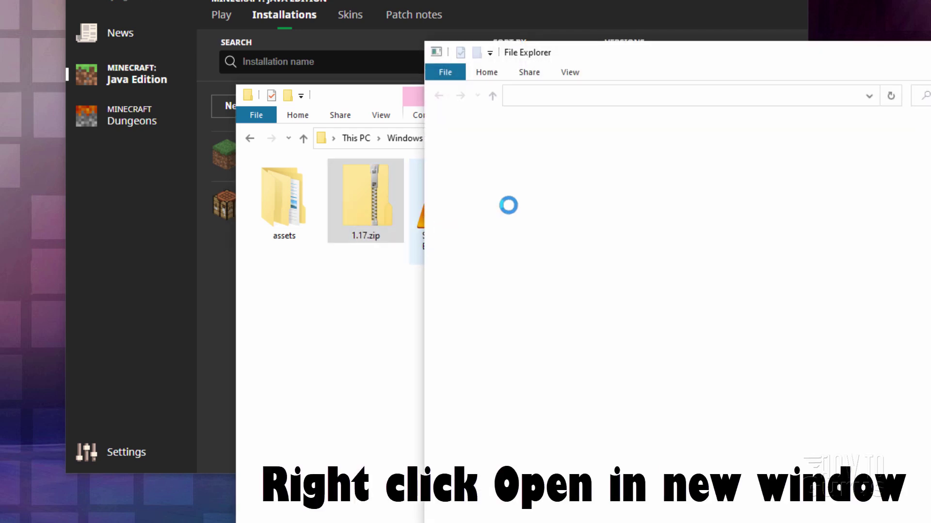
{"action": "double_click", "coordinate": [447, 141]}
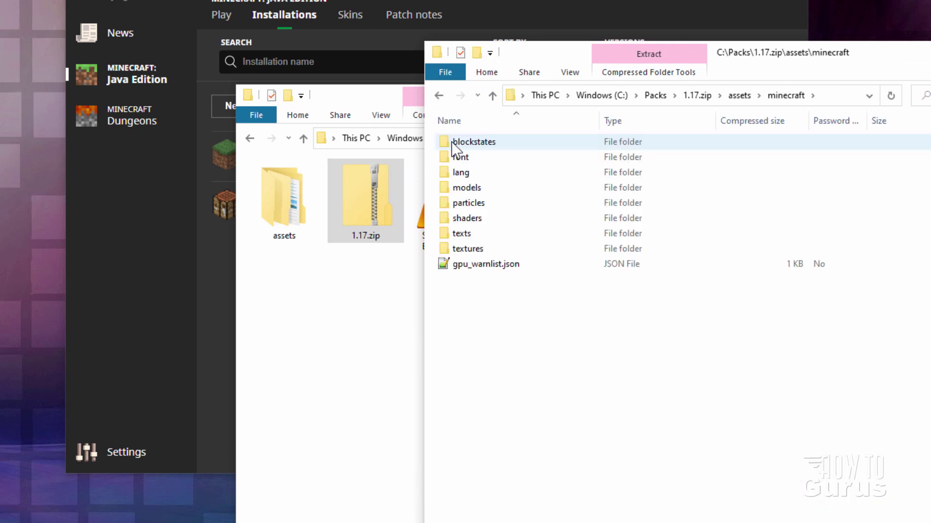
{"action": "double_click", "coordinate": [445, 172]}
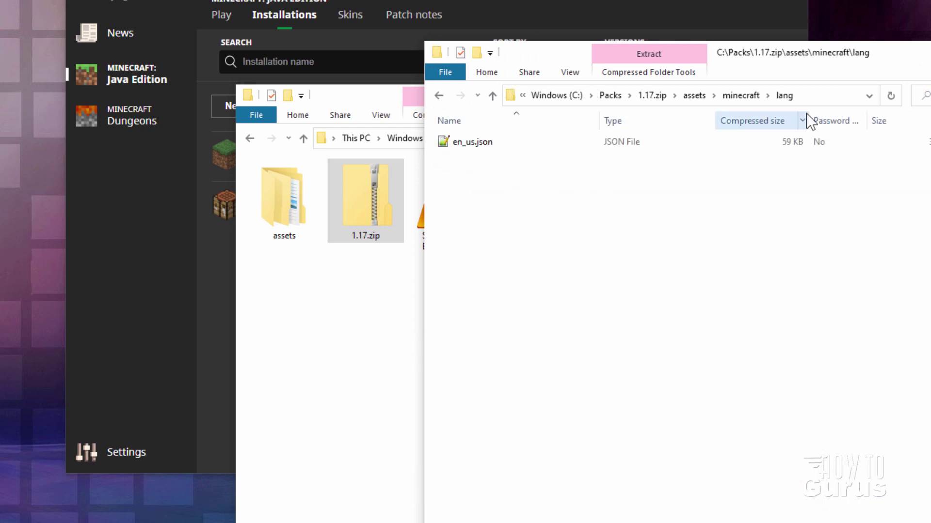
{"action": "left_click", "coordinate": [735, 95]}
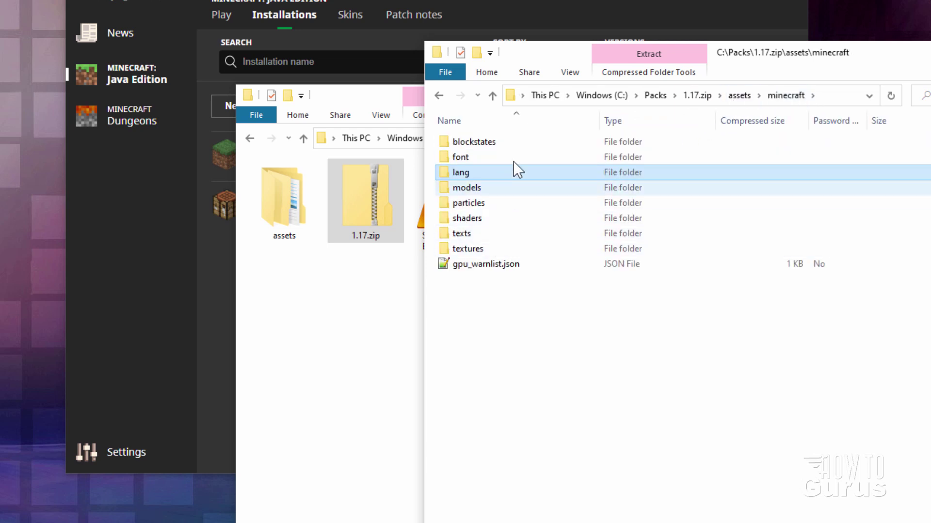
{"action": "left_click_drag", "start_coordinate": [865, 53], "coordinate": [930, 58]}
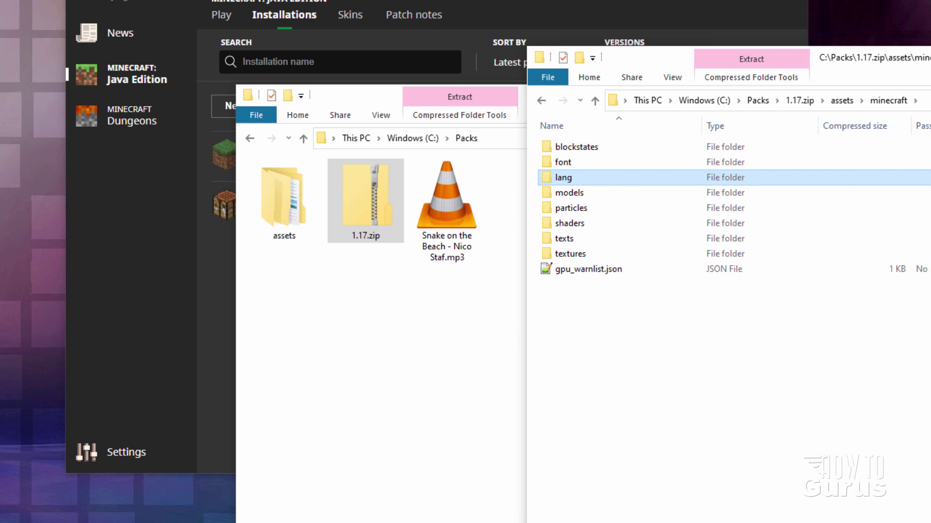
Step: Navigate the Packs window into assets\minecraft
{"action": "left_click", "coordinate": [290, 304]}
{"action": "double_click", "coordinate": [281, 220]}
{"action": "left_click", "coordinate": [258, 191]}
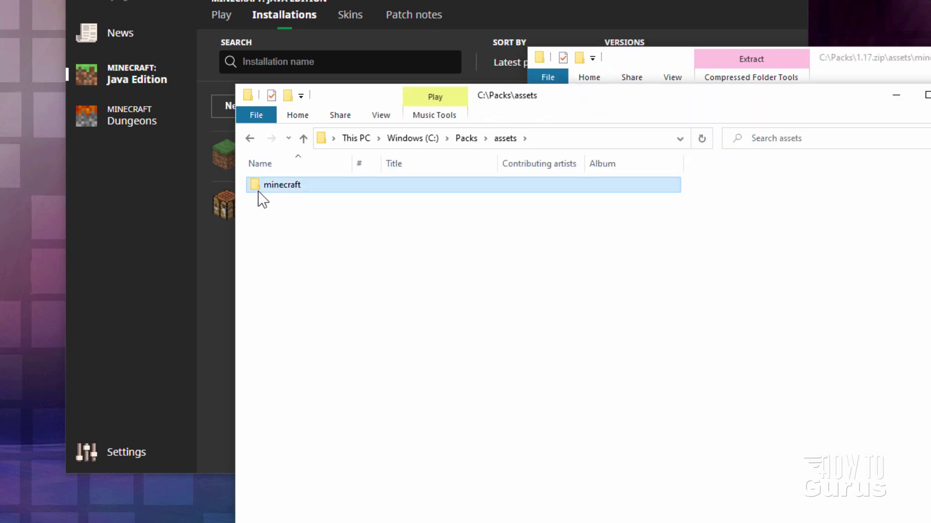
{"action": "double_click", "coordinate": [258, 191]}
Step: Copy the archive's lang folder into Packs\assets\minecraft and open it
{"action": "key", "text": "alt+Tab"}
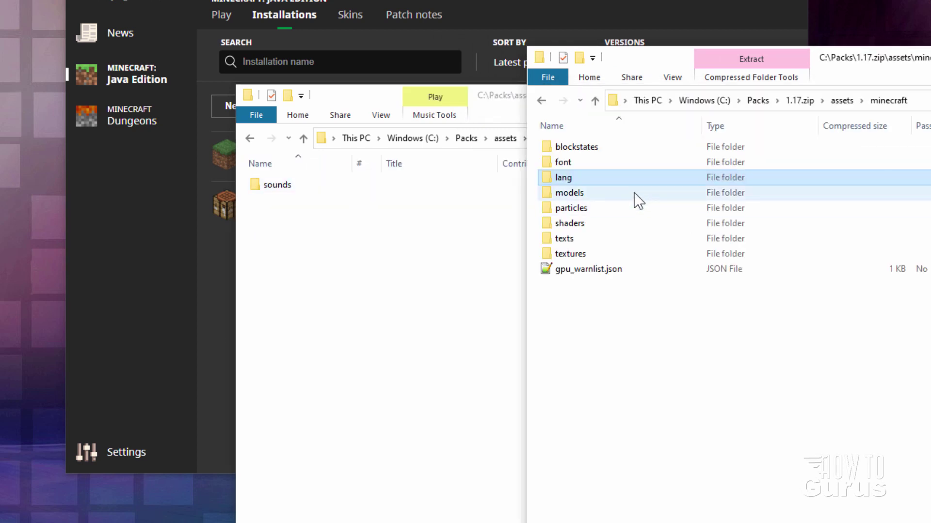
{"action": "left_click_drag", "start_coordinate": [547, 178], "coordinate": [366, 285]}
{"action": "left_click", "coordinate": [394, 293]}
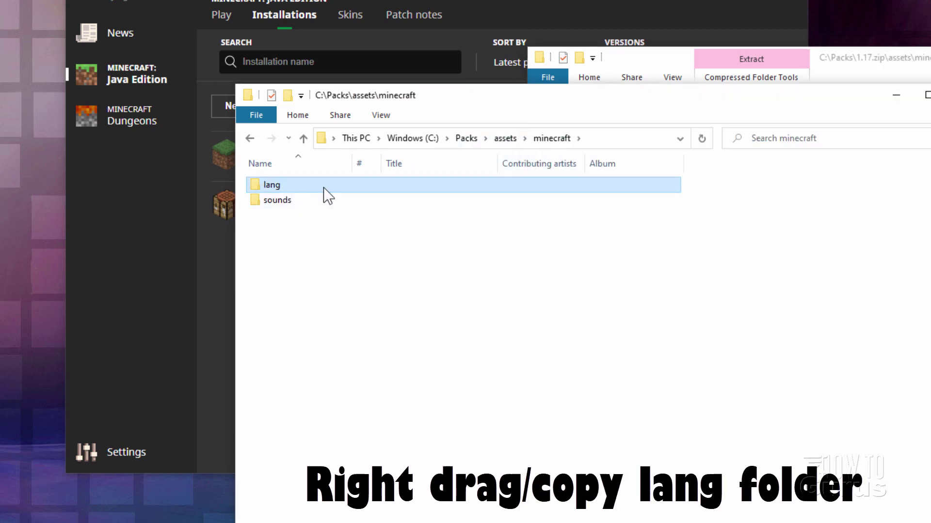
{"action": "key", "text": "alt+Tab"}
{"action": "left_click_drag", "start_coordinate": [928, 73], "coordinate": [922, 111]}
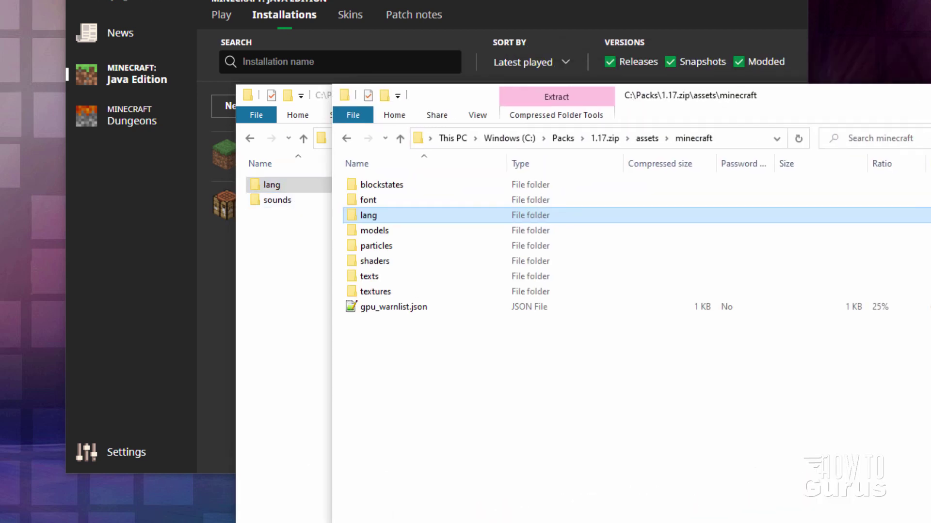
{"action": "key", "text": "alt+Tab"}
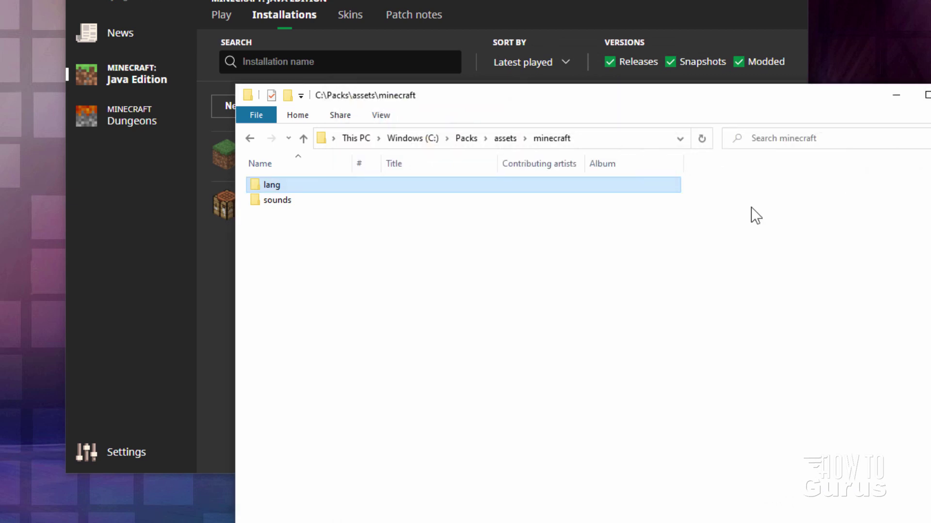
{"action": "double_click", "coordinate": [268, 189]}
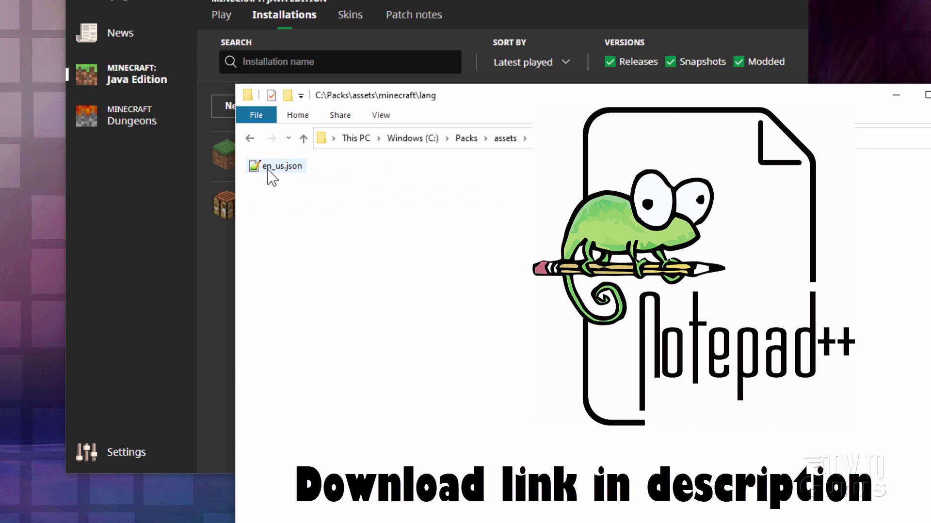
Step: Open en_us.json in Notepad++ and search 'music' to reach the music_disc entries near line 1858
{"action": "double_click", "coordinate": [258, 166]}
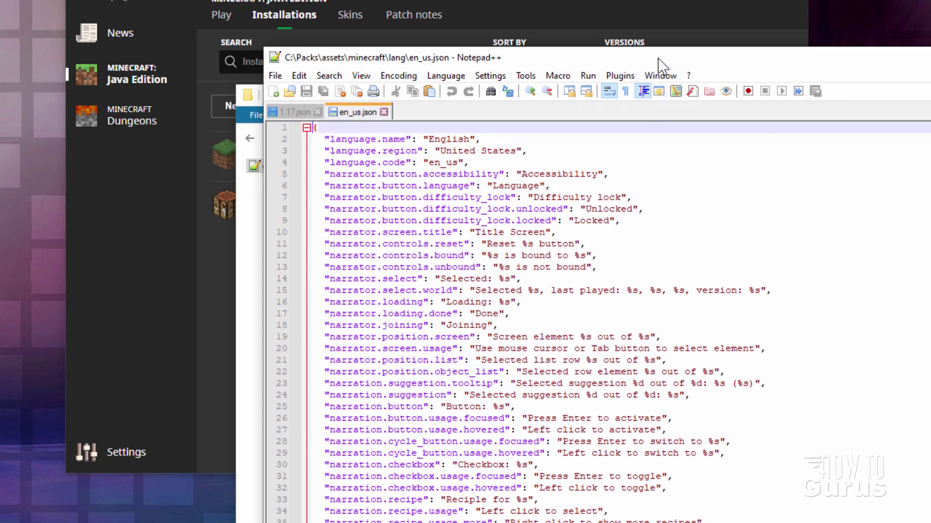
{"action": "left_click_drag", "start_coordinate": [658, 58], "coordinate": [449, 21]}
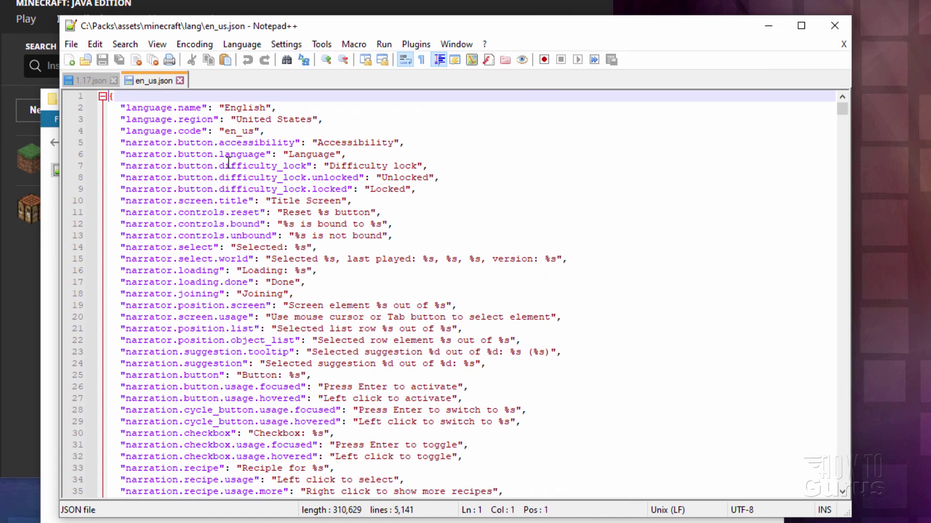
{"action": "left_click", "coordinate": [125, 44]}
{"action": "left_click", "coordinate": [138, 57]}
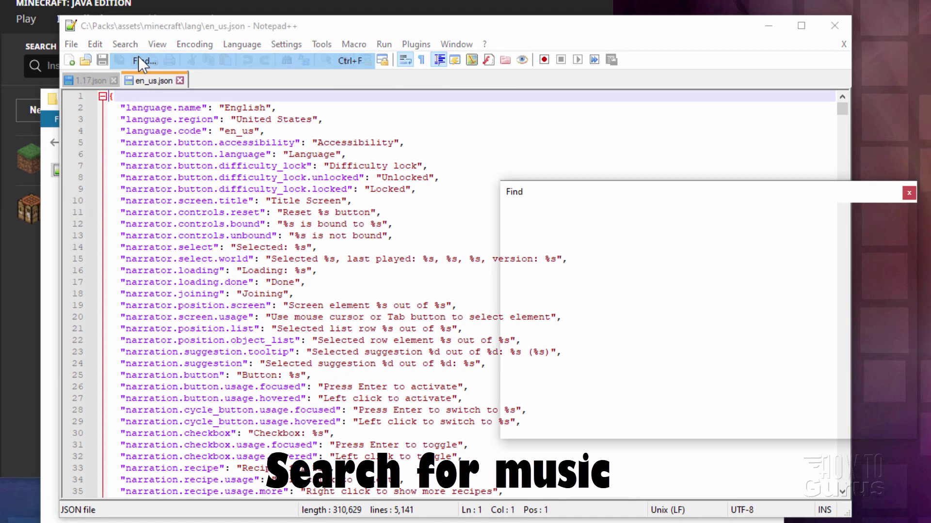
{"action": "type", "text": "music"}
{"action": "key", "text": "Return"}
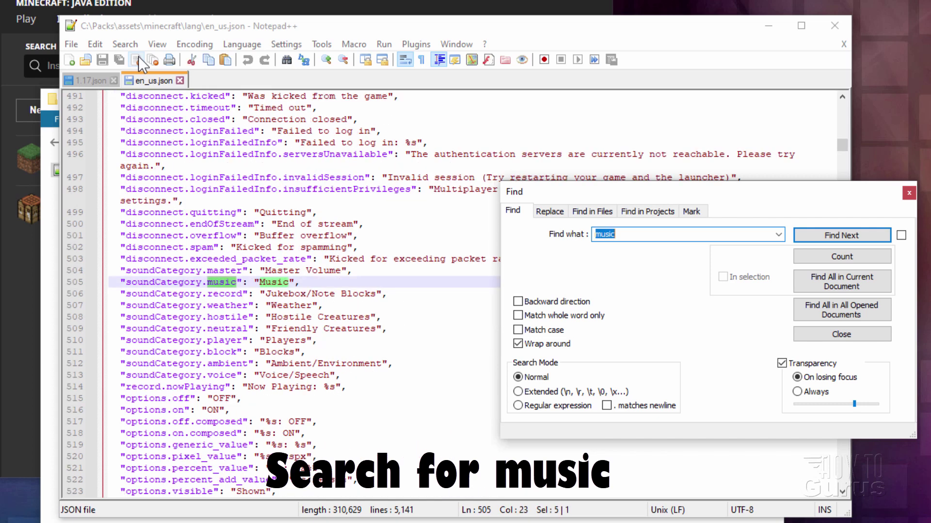
{"action": "left_click", "coordinate": [846, 233]}
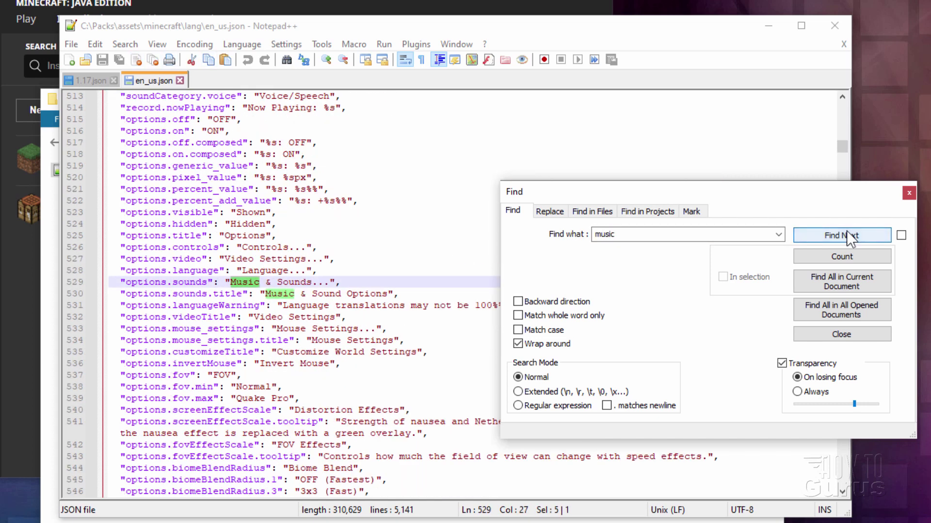
{"action": "left_click", "coordinate": [846, 234]}
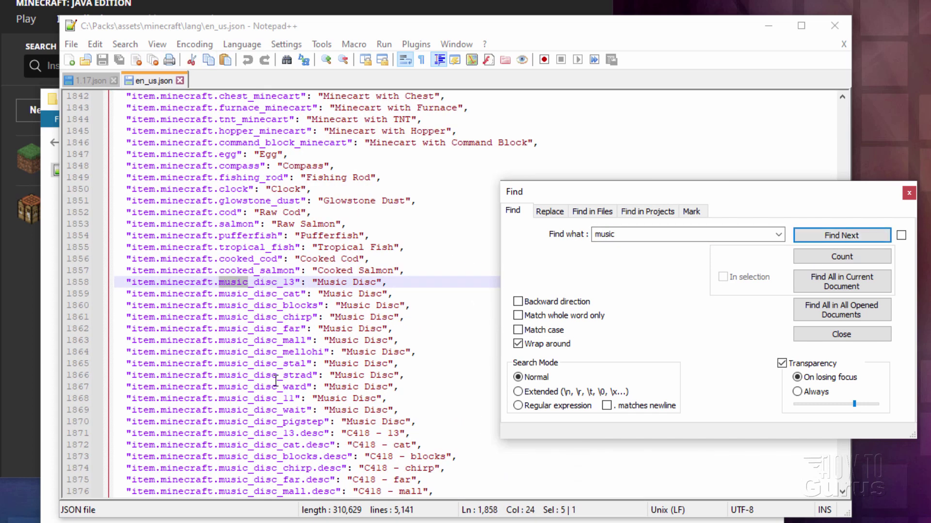
{"action": "left_click", "coordinate": [908, 192]}
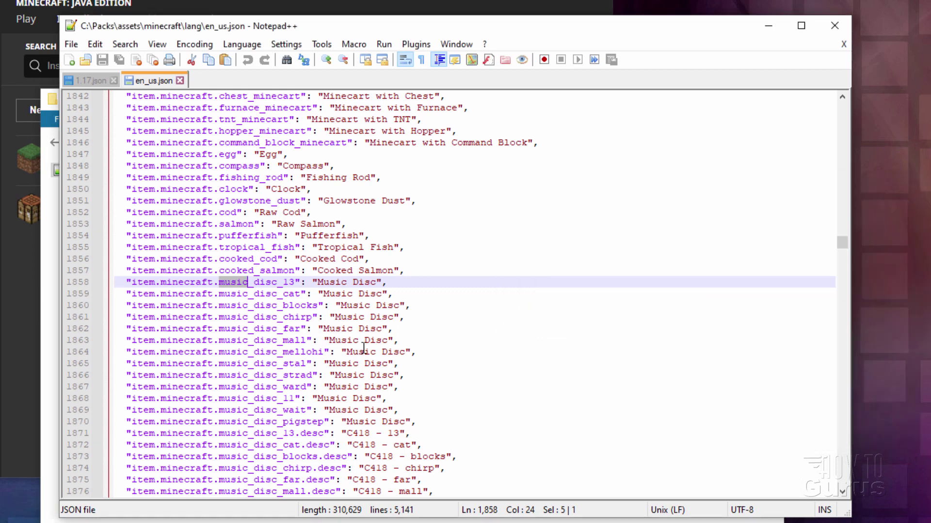
Step: Replace 'Music Disc' with 'Snake on the Beach' in the music_disc_cat line
{"action": "left_click", "coordinate": [283, 294]}
{"action": "left_click_drag", "start_coordinate": [300, 294], "coordinate": [239, 297]}
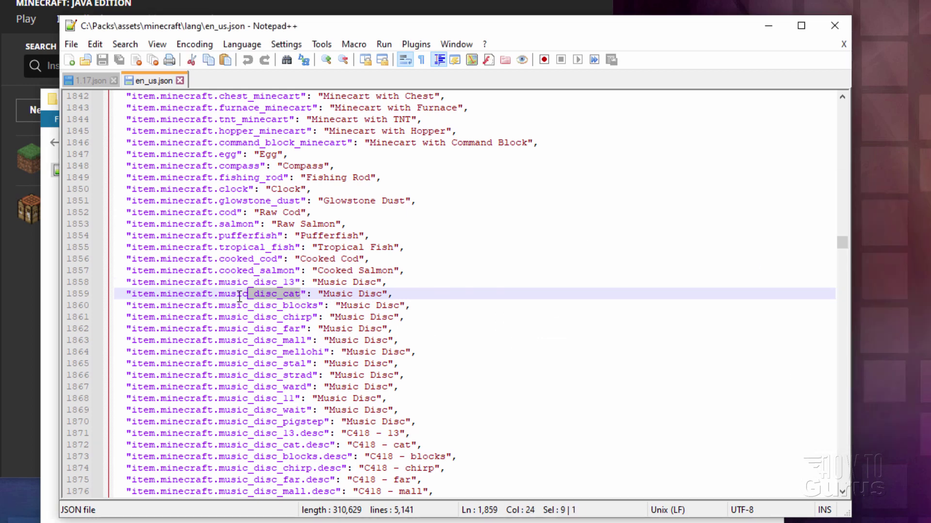
{"action": "left_click", "coordinate": [381, 293]}
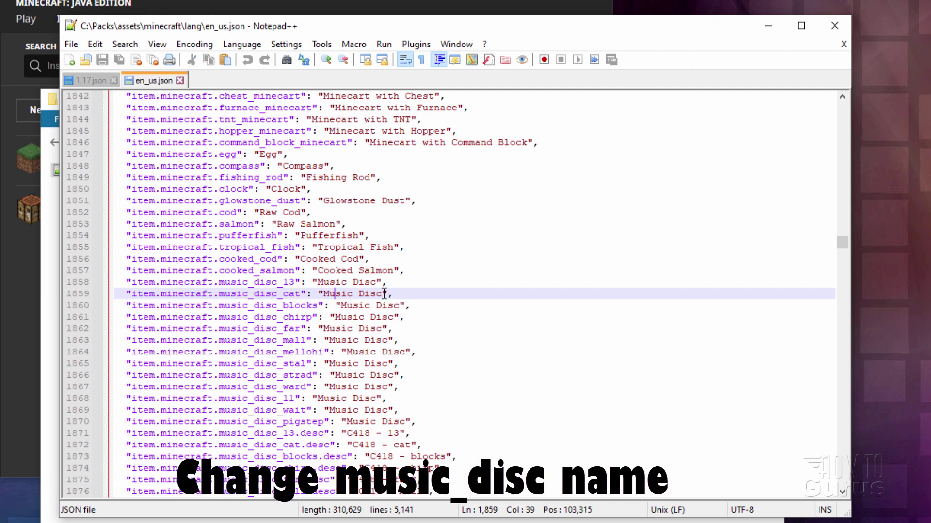
{"action": "left_click_drag", "start_coordinate": [383, 294], "coordinate": [322, 294]}
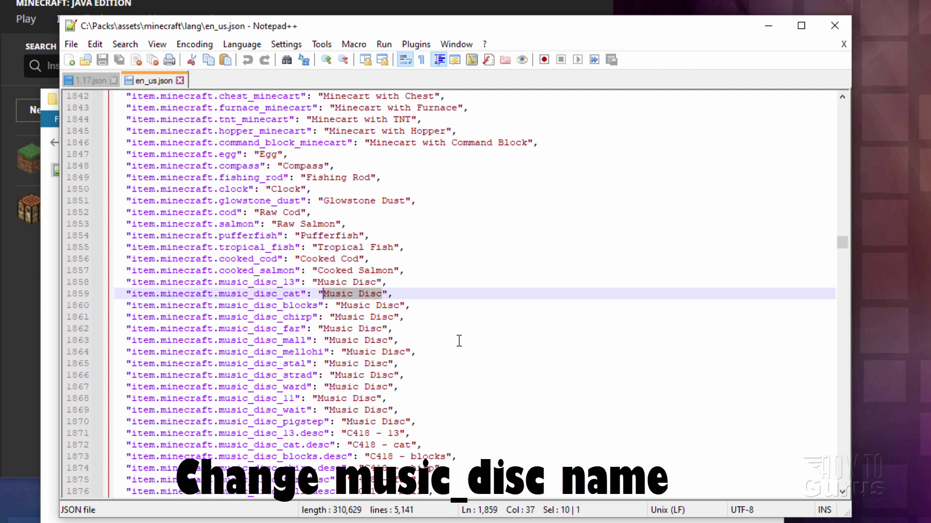
{"action": "type", "text": "Snake on the"}
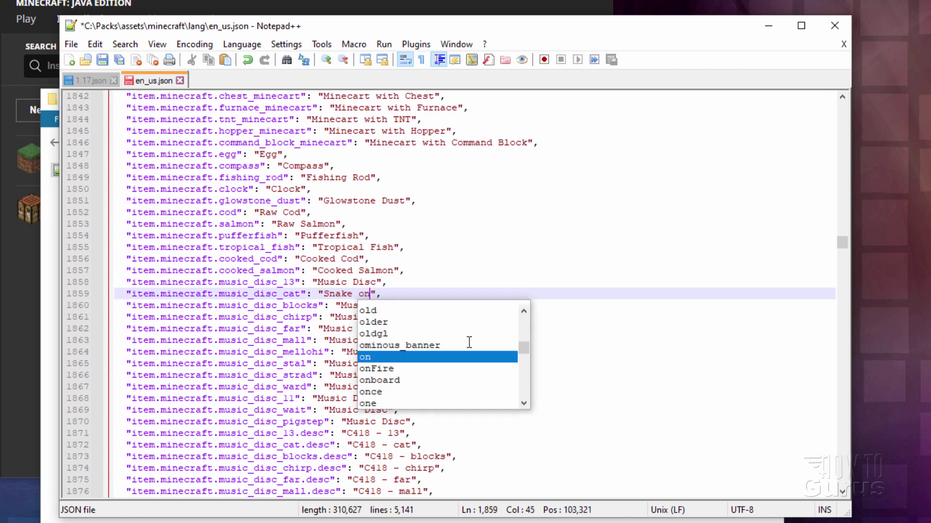
{"action": "type", "text": " Beach"}
{"action": "left_click", "coordinate": [415, 294]}
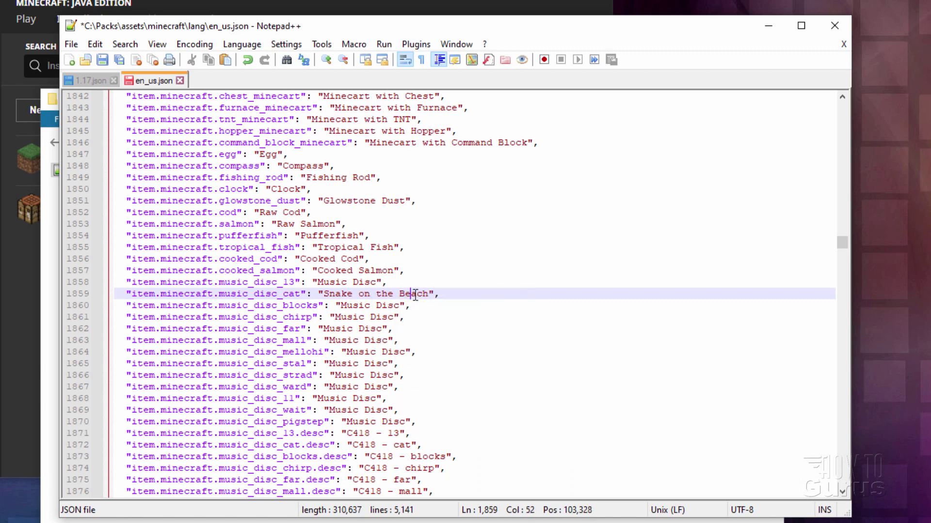
Step: Copy the new 'Snake on the Beach' title to the clipboard
{"action": "left_click_drag", "start_coordinate": [431, 294], "coordinate": [323, 294]}
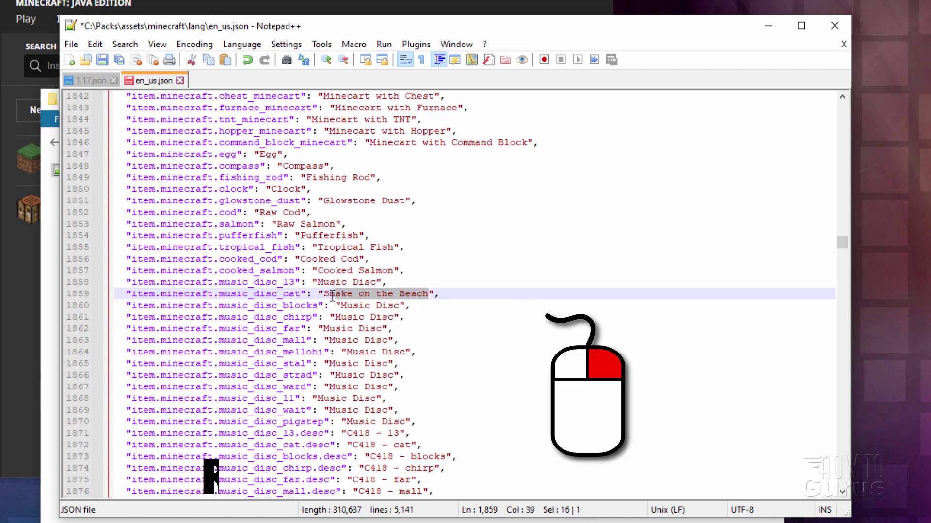
{"action": "right_click", "coordinate": [332, 296]}
{"action": "left_click", "coordinate": [370, 320]}
{"action": "left_click", "coordinate": [312, 294]}
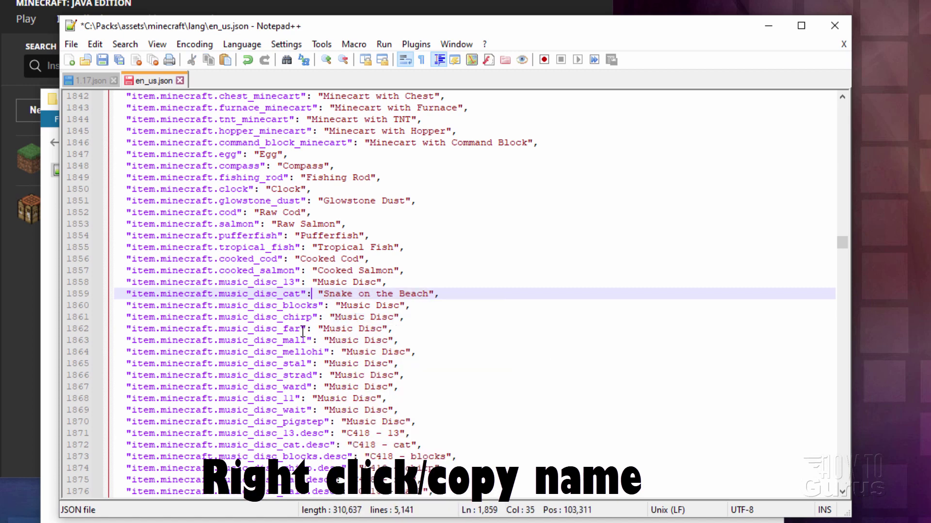
{"action": "scroll", "coordinate": [285, 328], "scroll_direction": "down", "scroll_amount": 2}
{"action": "scroll", "coordinate": [285, 328], "scroll_direction": "down", "scroll_amount": 1}
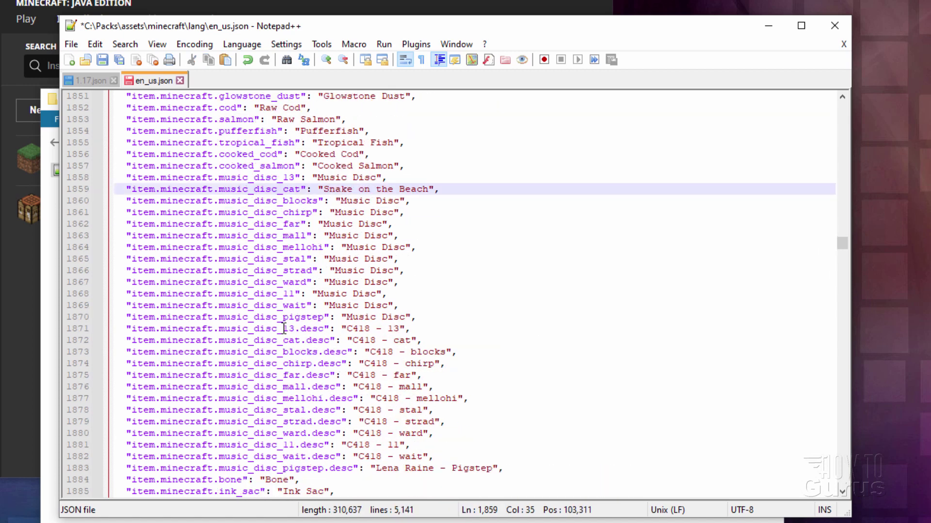
Step: Paste 'Snake on the Beach' over 'C418 - cat' in the music_disc_cat.desc line
{"action": "left_click", "coordinate": [312, 340]}
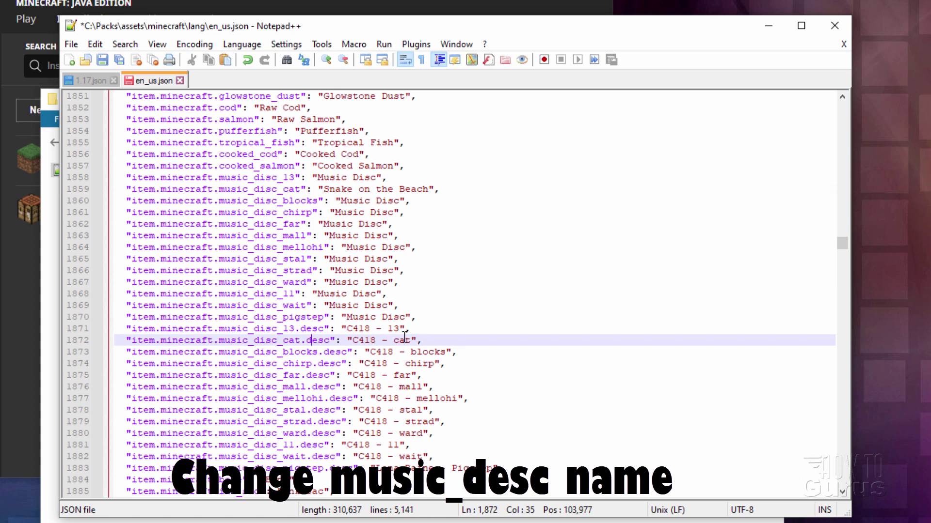
{"action": "left_click_drag", "start_coordinate": [410, 341], "coordinate": [358, 345]}
{"action": "right_click", "coordinate": [359, 342]}
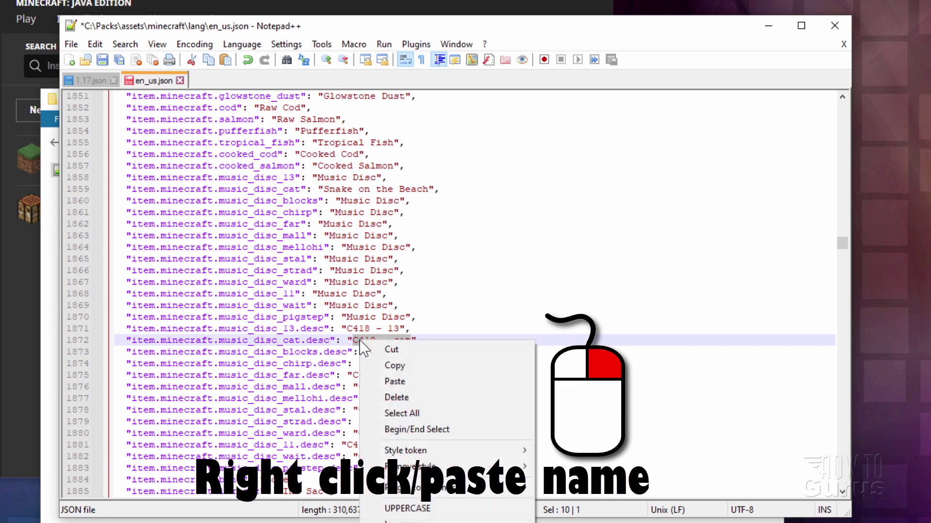
{"action": "left_click", "coordinate": [400, 379]}
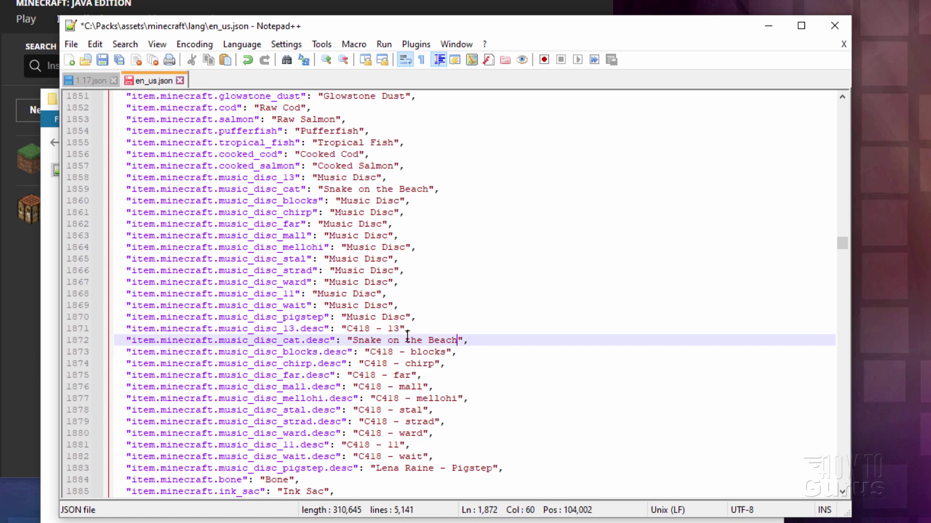
{"action": "scroll", "coordinate": [407, 335], "scroll_direction": "up", "scroll_amount": 4}
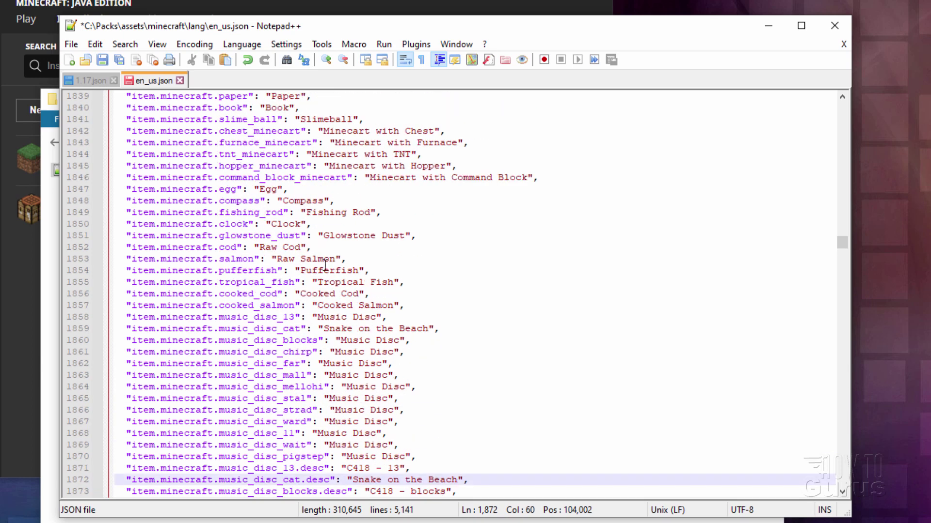